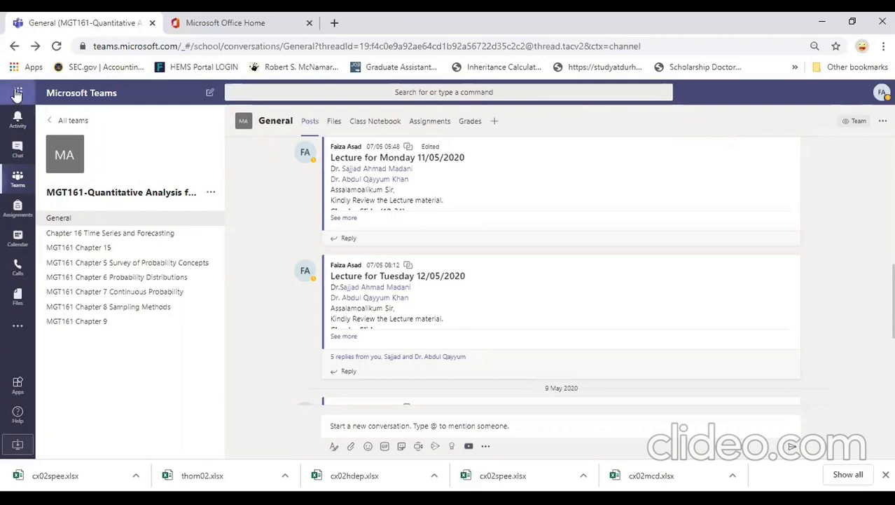
Step: Open the Office 365 home page from Teams
{"action": "left_click", "coordinate": [17, 94]}
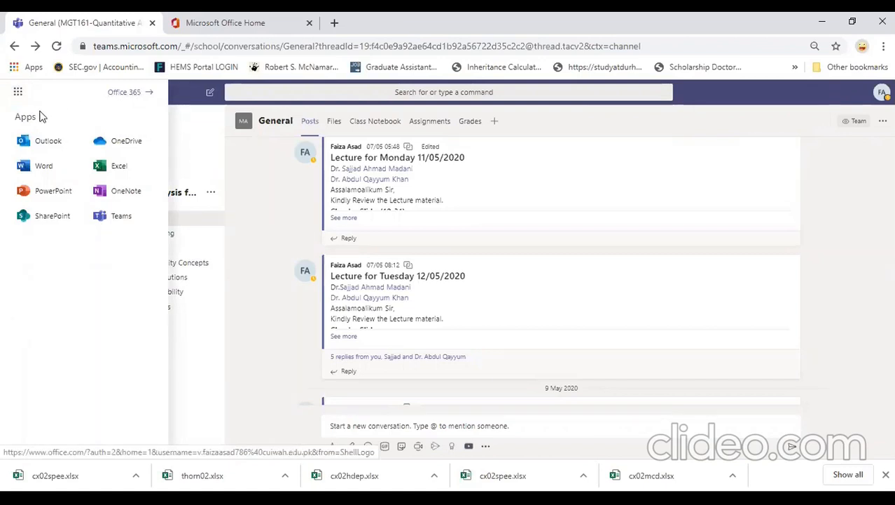
{"action": "left_click", "coordinate": [124, 92]}
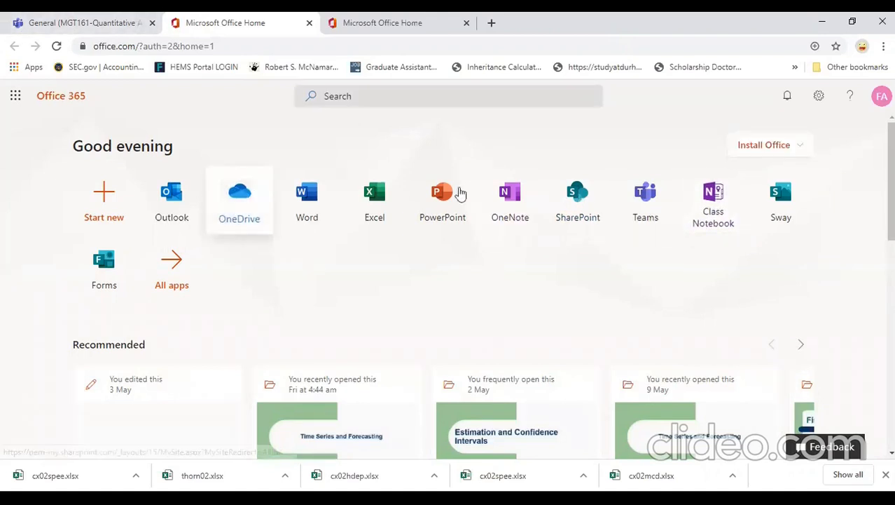
Step: Start the Office 365 apps download, cancel saving the installer and close the installation instructions
{"action": "left_click", "coordinate": [796, 145]}
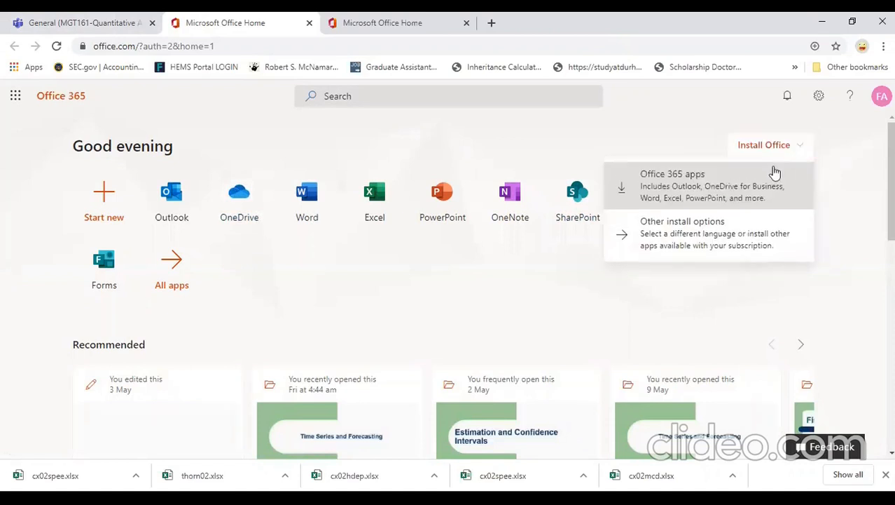
{"action": "left_click", "coordinate": [629, 198]}
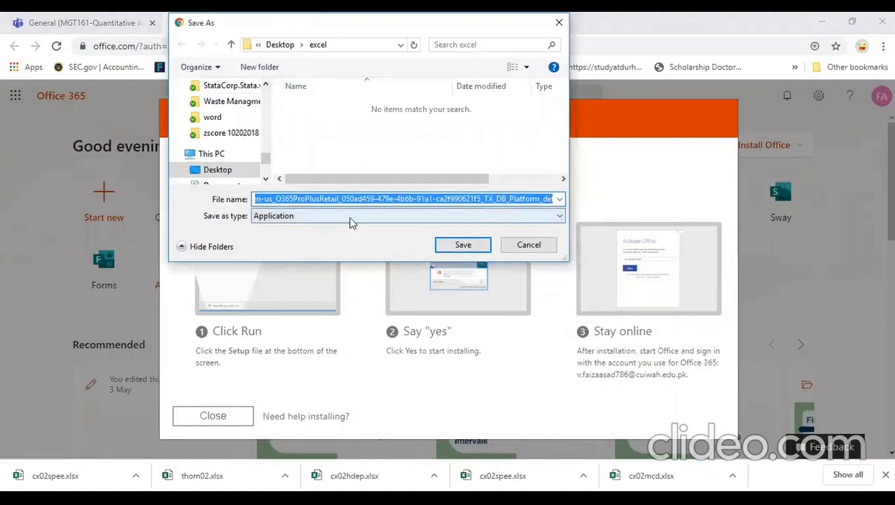
{"action": "left_click", "coordinate": [540, 246]}
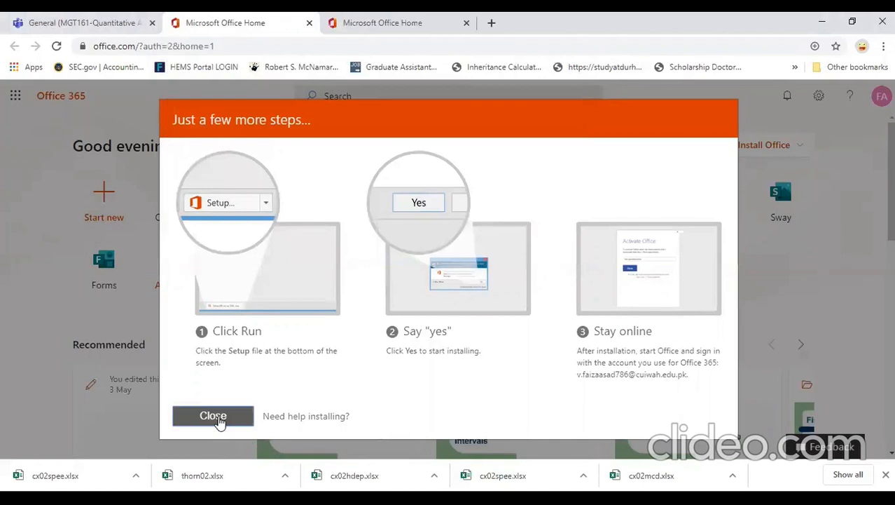
{"action": "left_click", "coordinate": [213, 416]}
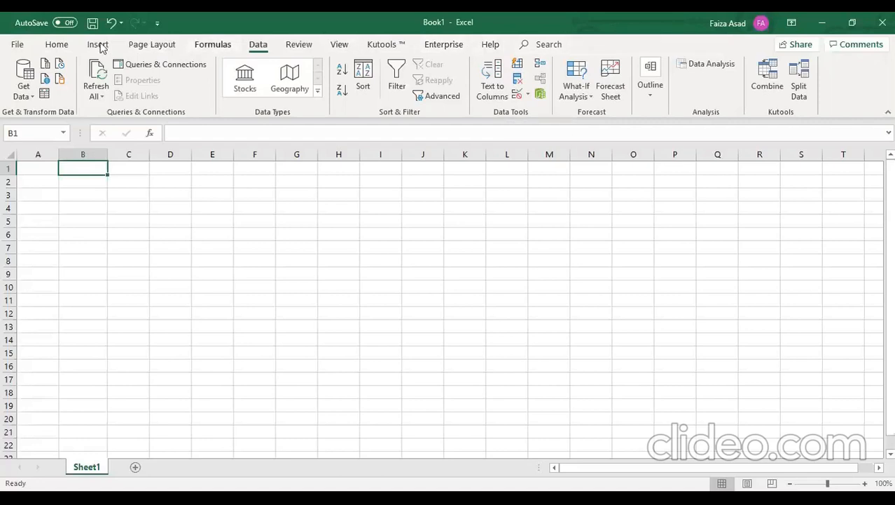
{"action": "left_click", "coordinate": [56, 49]}
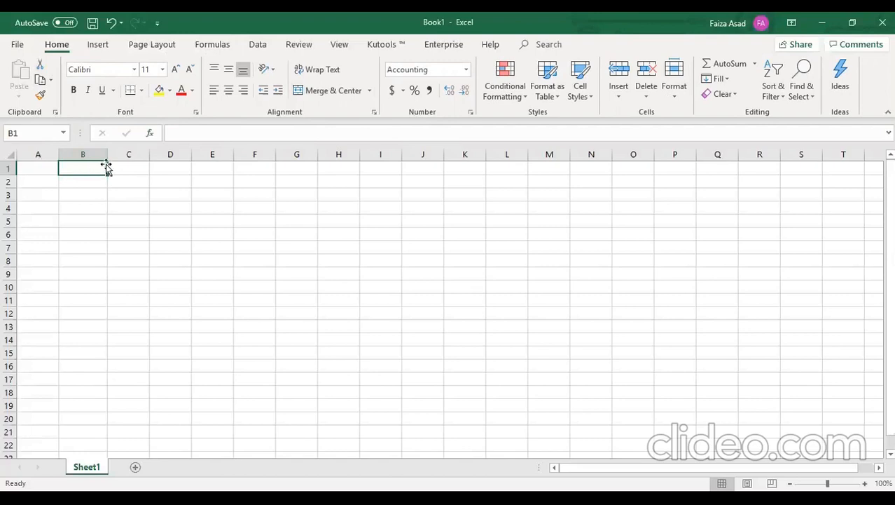
{"action": "left_click", "coordinate": [558, 100]}
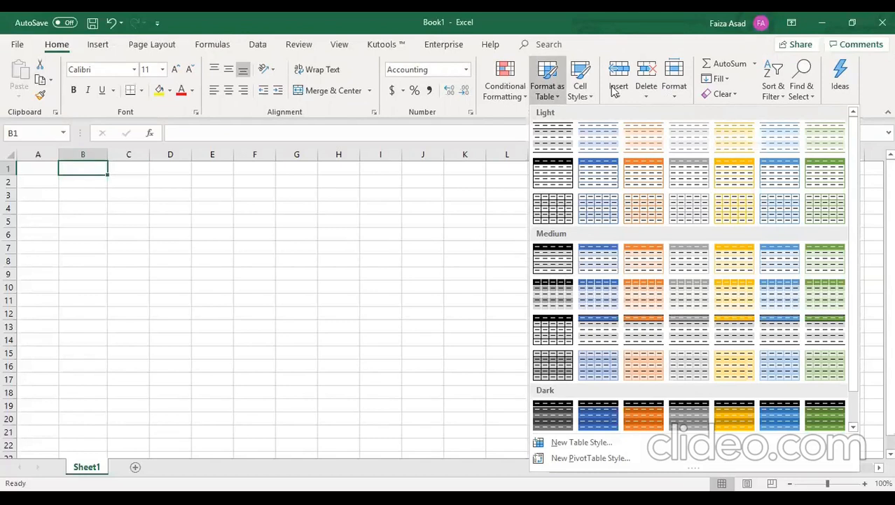
{"action": "left_click", "coordinate": [88, 169]}
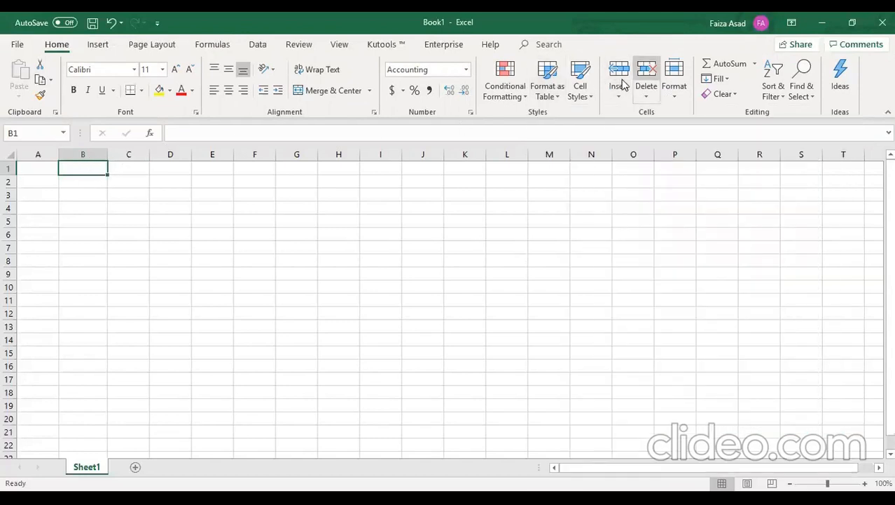
Step: Insert a blank cell at B1 of Sheet1 and enter ddd in it
{"action": "left_click", "coordinate": [619, 73]}
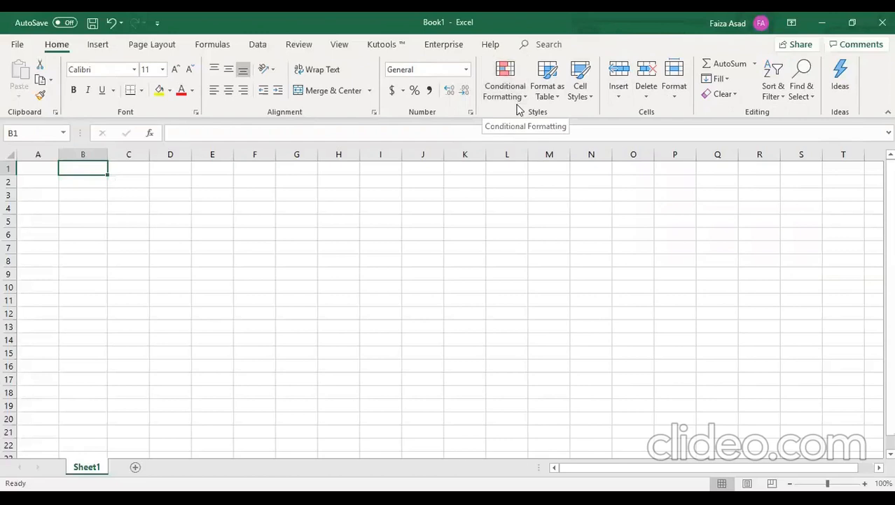
{"action": "type", "text": "ddd"}
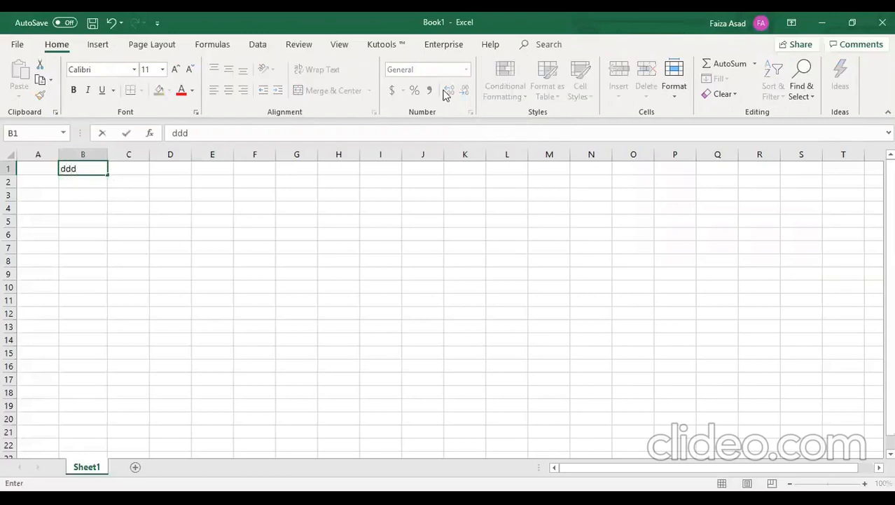
{"action": "left_click", "coordinate": [381, 282]}
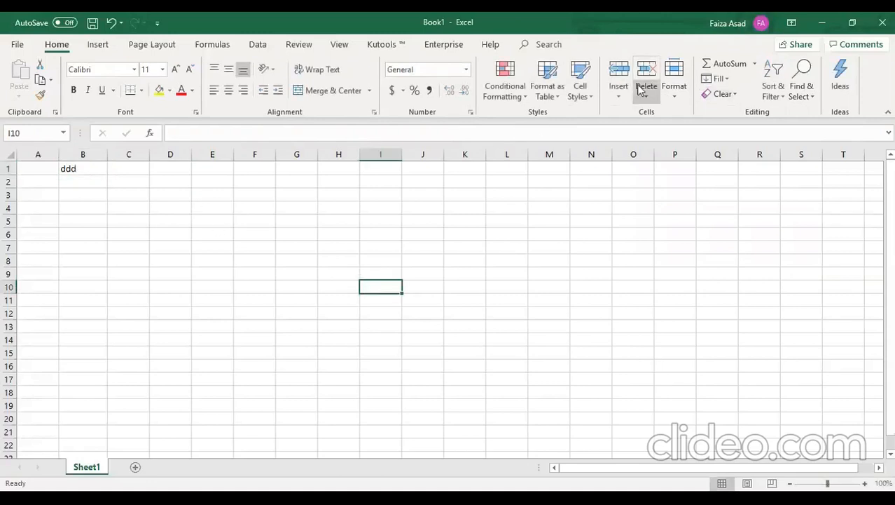
Step: Insert a blank cell at B1 that shifts ddd down, and delete that blank cell again
{"action": "left_click", "coordinate": [94, 170]}
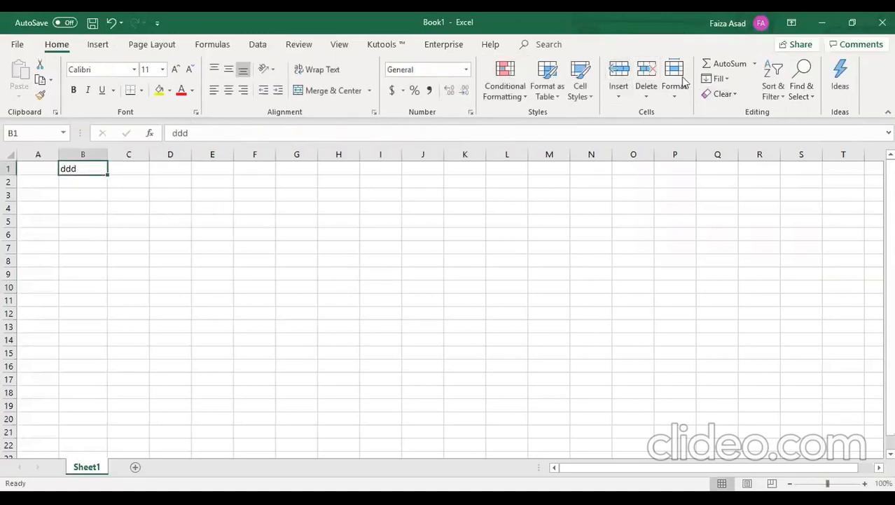
{"action": "left_click", "coordinate": [632, 76]}
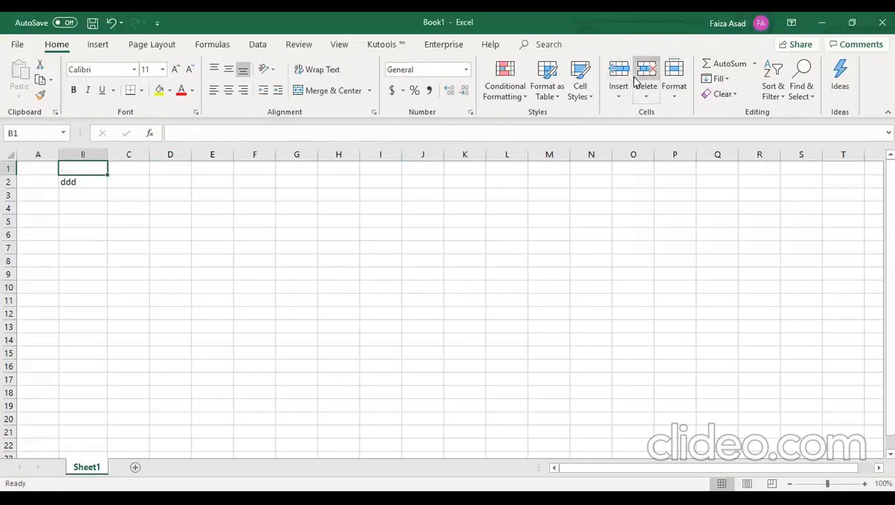
{"action": "left_click", "coordinate": [635, 82]}
Step: Examine the available cell formatting, AutoSum, add-in, page layout, formula and data commands
{"action": "left_click", "coordinate": [674, 100]}
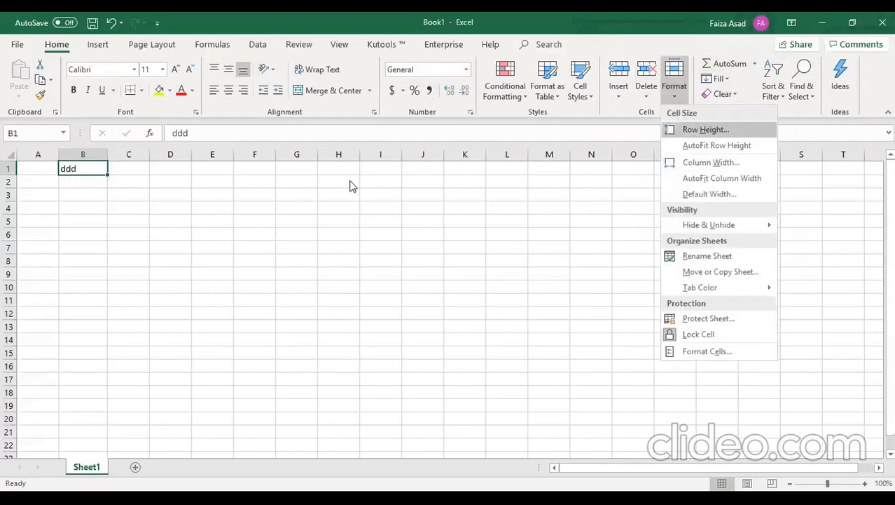
{"action": "left_click", "coordinate": [72, 190]}
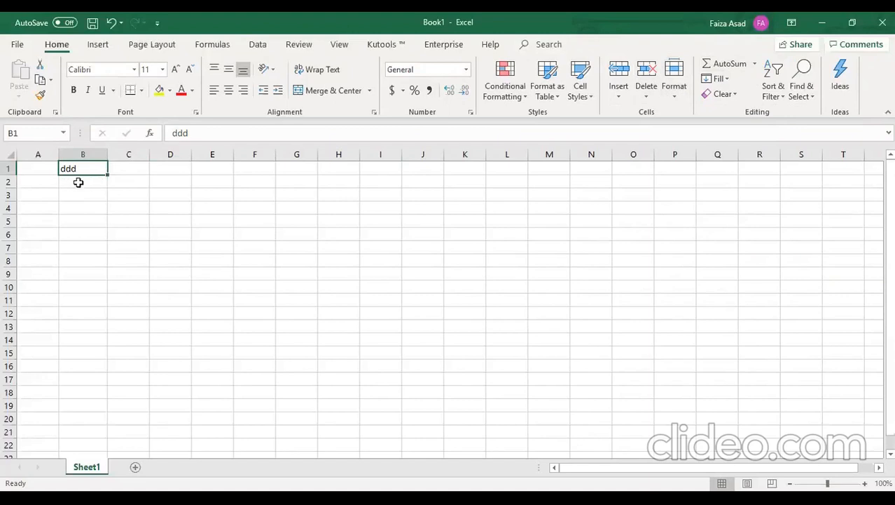
{"action": "left_click", "coordinate": [755, 65]}
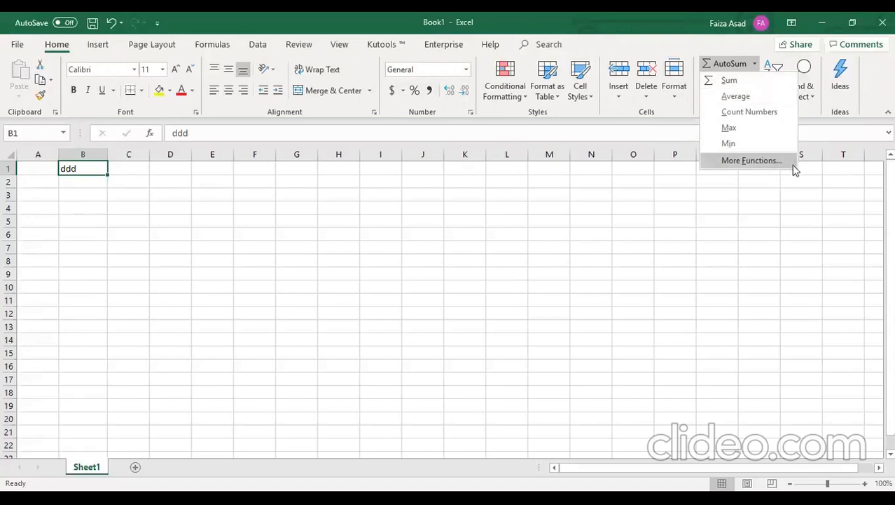
{"action": "left_click", "coordinate": [693, 114]}
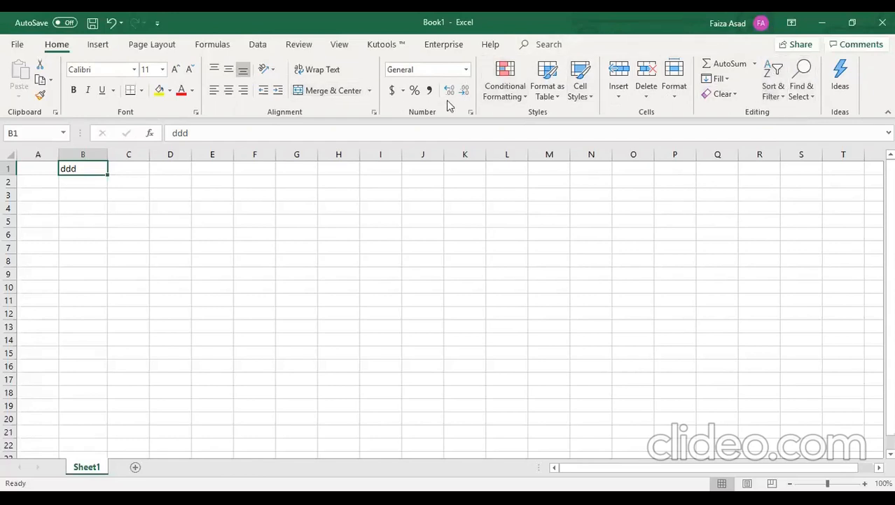
{"action": "left_click", "coordinate": [96, 44]}
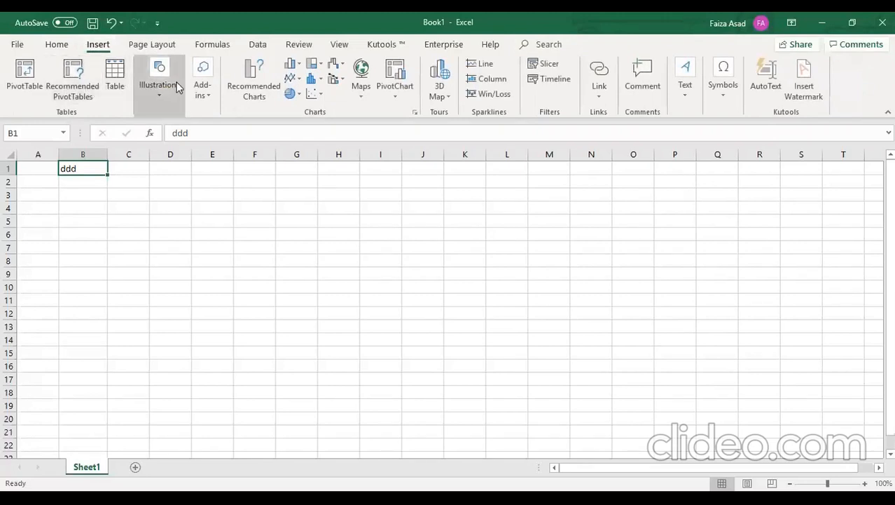
{"action": "left_click", "coordinate": [210, 101]}
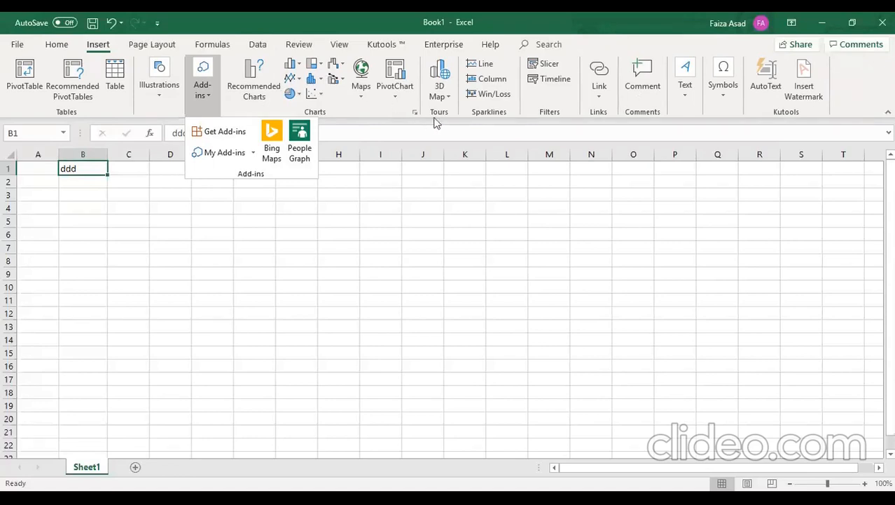
{"action": "left_click", "coordinate": [149, 45]}
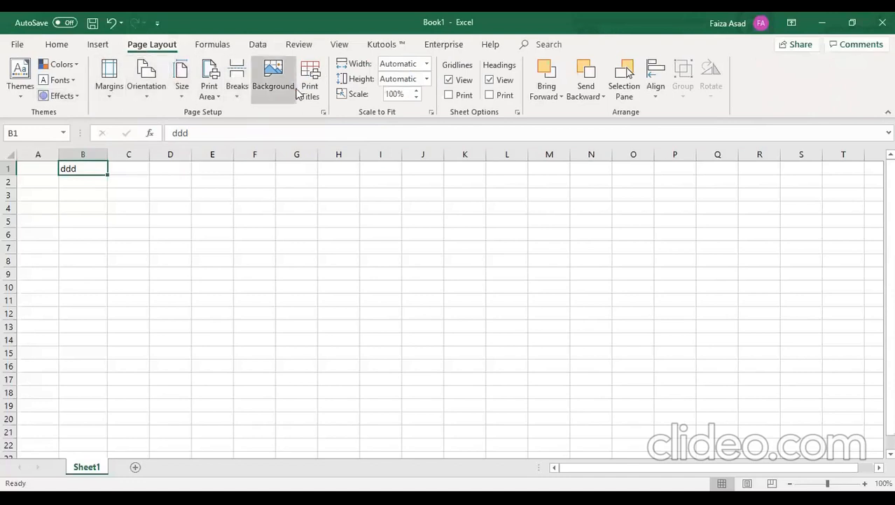
{"action": "left_click", "coordinate": [213, 49]}
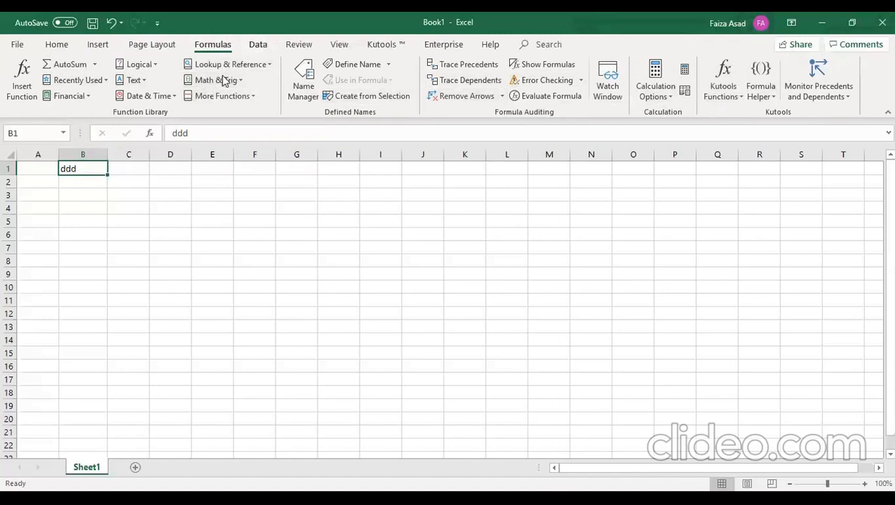
{"action": "scroll", "coordinate": [224, 80], "scroll_direction": "down", "scroll_amount": 1}
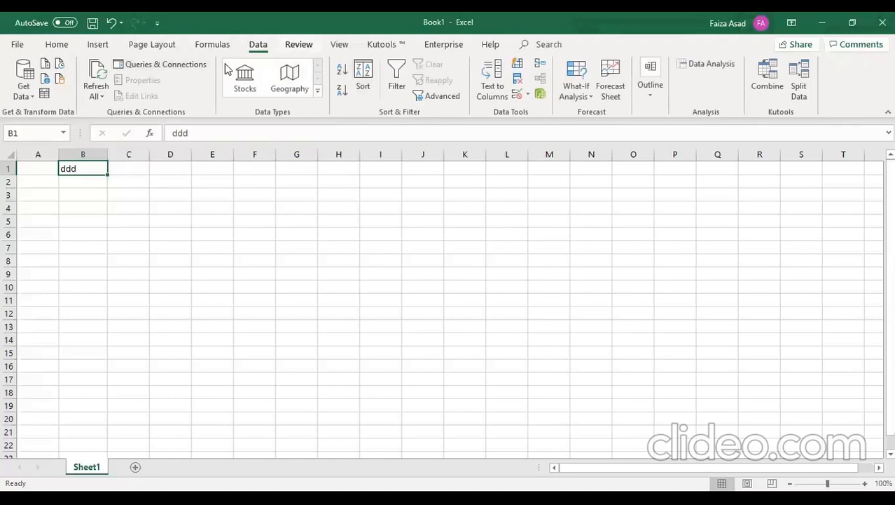
Step: Deactivate the Analysis ToolPak in the Excel add-ins
{"action": "left_click", "coordinate": [17, 44]}
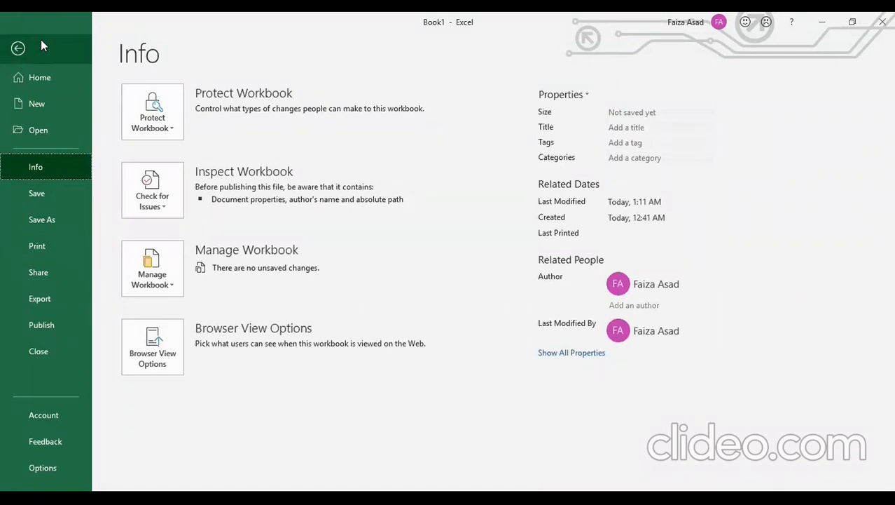
{"action": "left_click", "coordinate": [38, 468]}
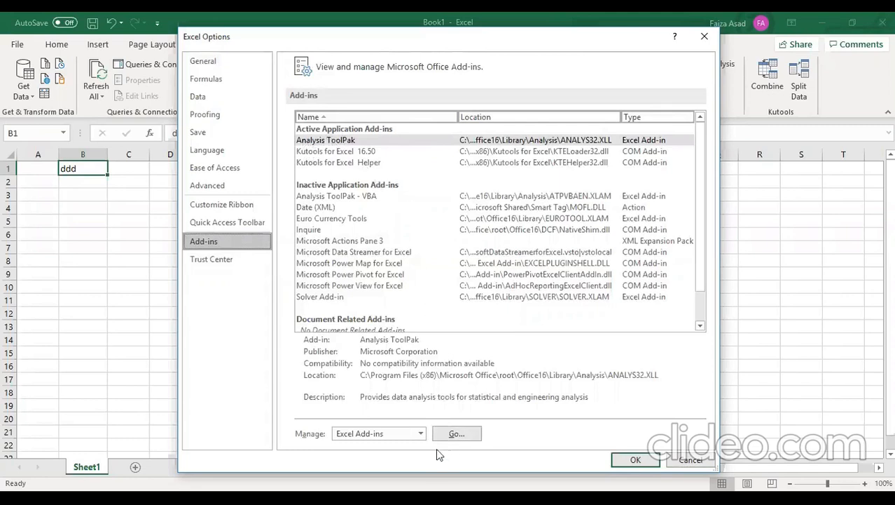
{"action": "left_click", "coordinate": [454, 435]}
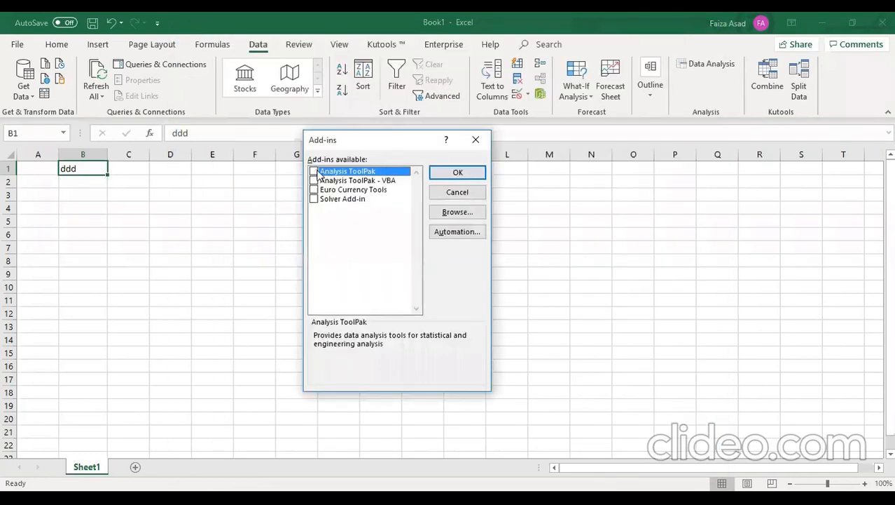
{"action": "left_click", "coordinate": [470, 174]}
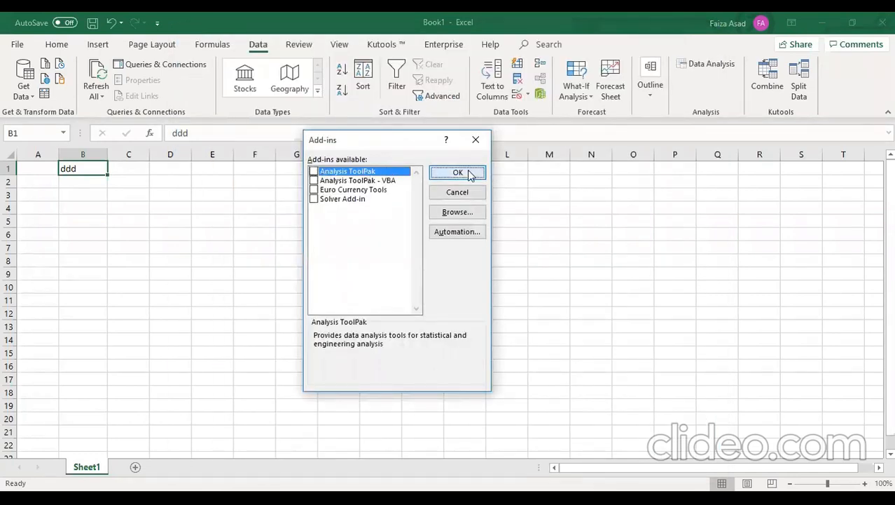
Step: Activate the Analysis ToolPak in the Excel add-ins and open the list of Data Analysis tools
{"action": "left_click", "coordinate": [17, 45]}
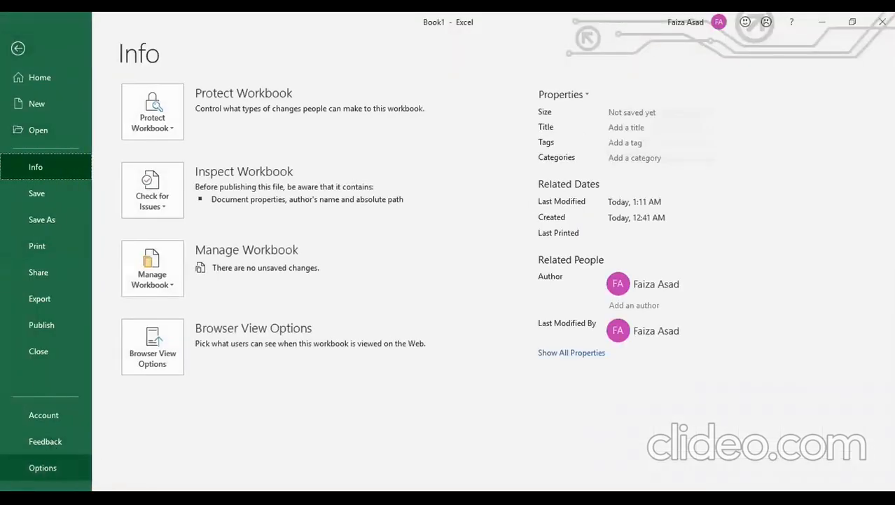
{"action": "left_click", "coordinate": [43, 468]}
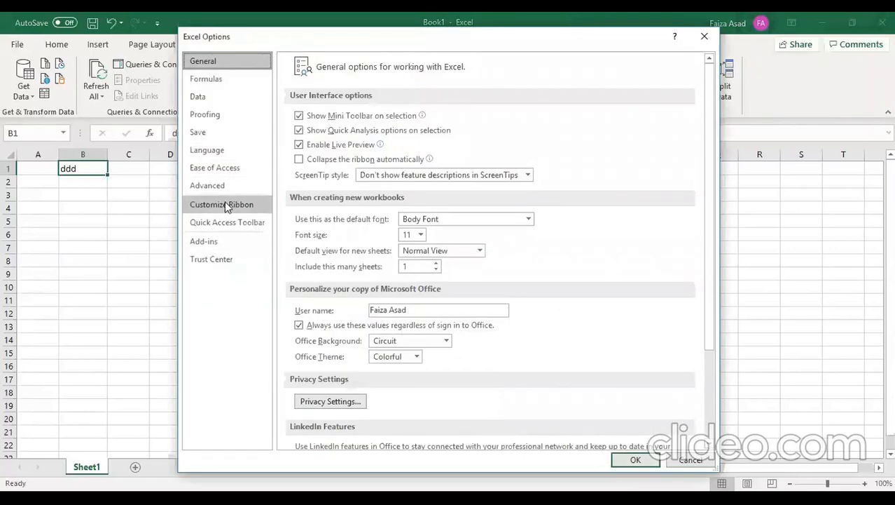
{"action": "left_click", "coordinate": [203, 241]}
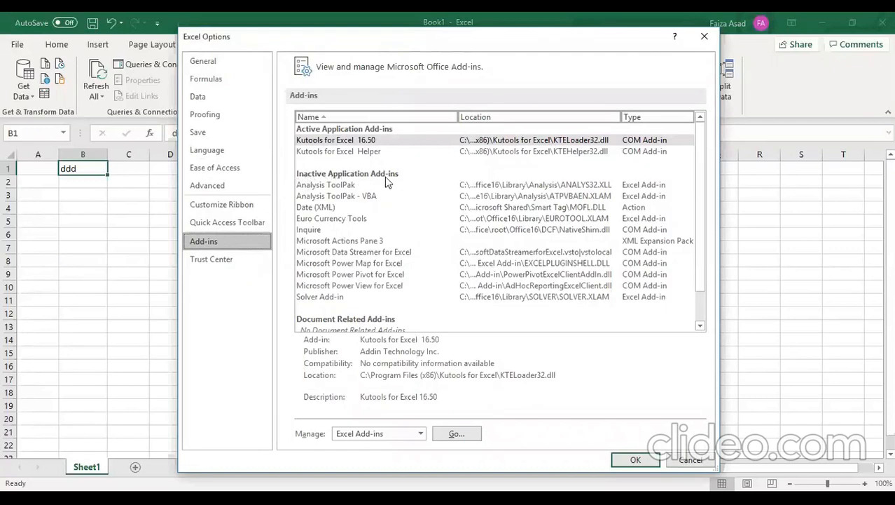
{"action": "left_click", "coordinate": [342, 186]}
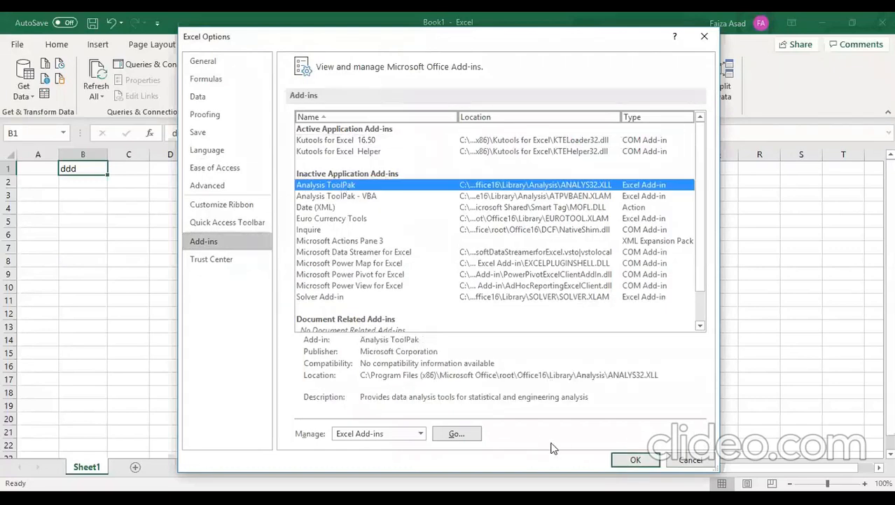
{"action": "left_click", "coordinate": [456, 435]}
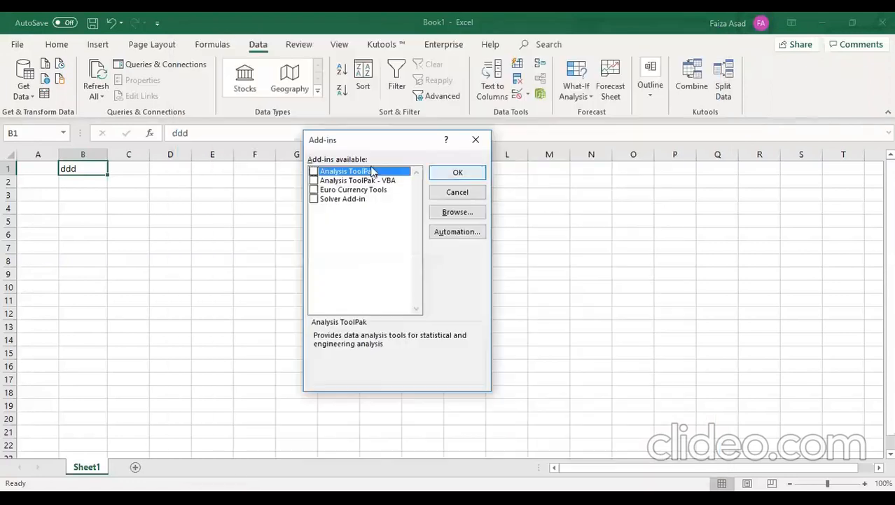
{"action": "left_click", "coordinate": [314, 172]}
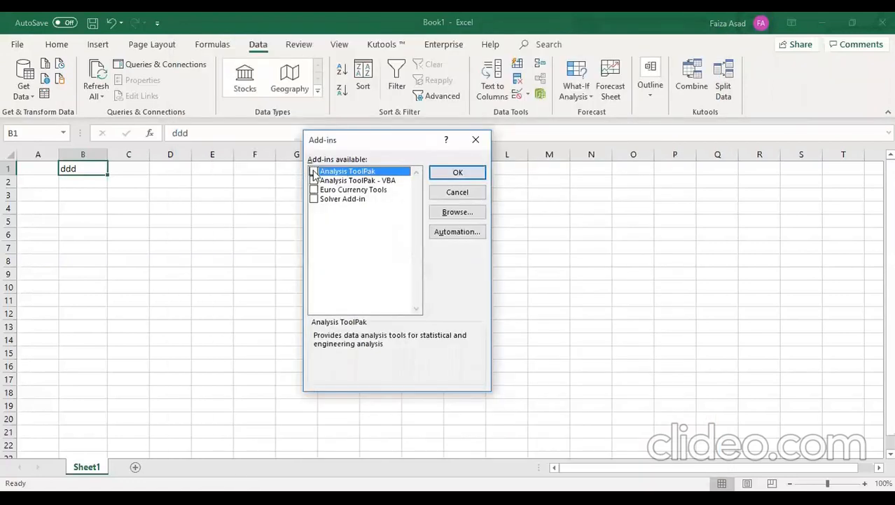
{"action": "left_click", "coordinate": [452, 176]}
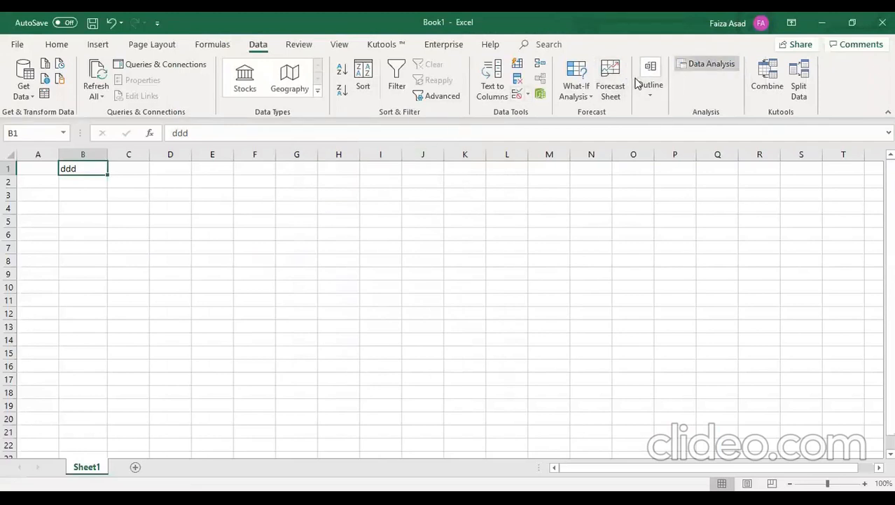
{"action": "left_click", "coordinate": [715, 80]}
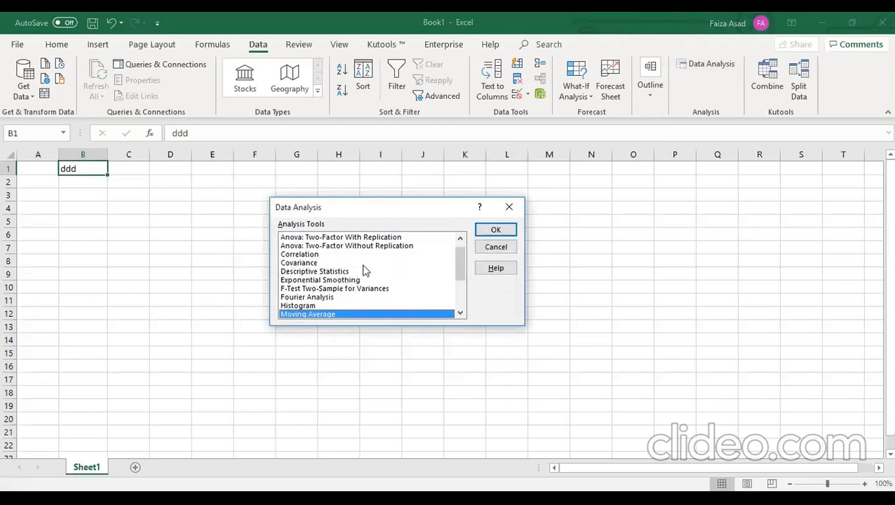
Step: Look through the list of Data Analysis tools and close it without running a tool
{"action": "scroll", "coordinate": [362, 270], "scroll_direction": "down", "scroll_amount": 2}
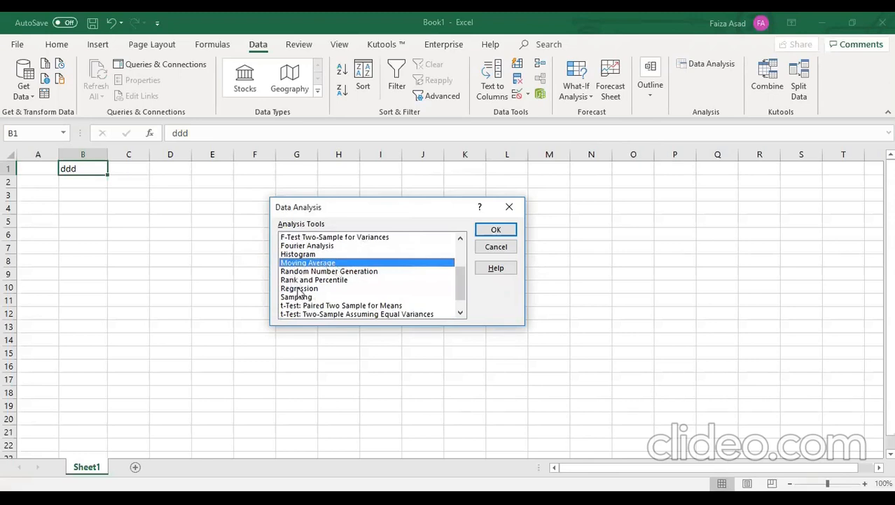
{"action": "left_click", "coordinate": [492, 234]}
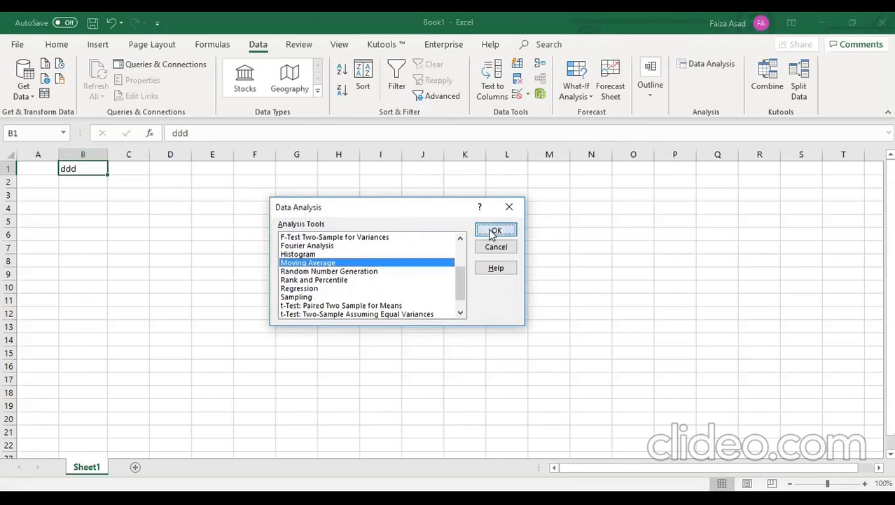
{"action": "left_click", "coordinate": [496, 230]}
{"action": "left_click", "coordinate": [500, 248]}
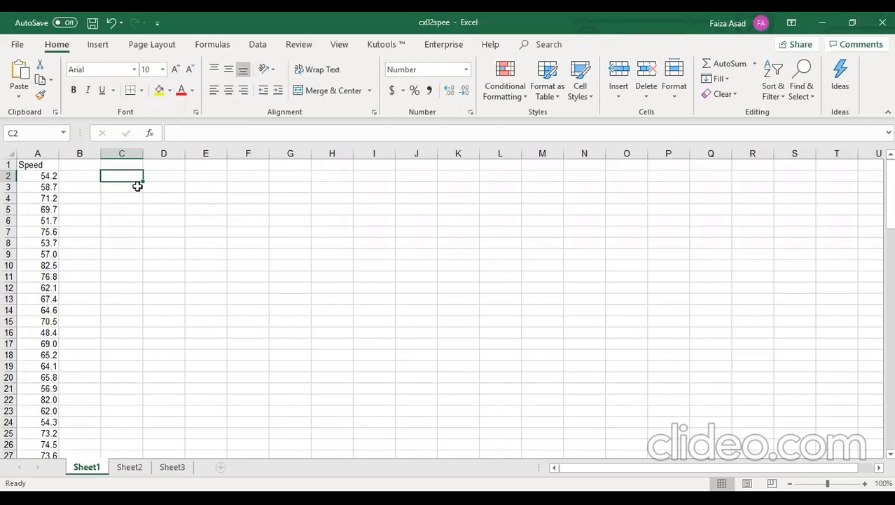
Step: Calculate the minimum of the Speed data A2:A106 in cell C2 with the MIN function
{"action": "left_click", "coordinate": [755, 64]}
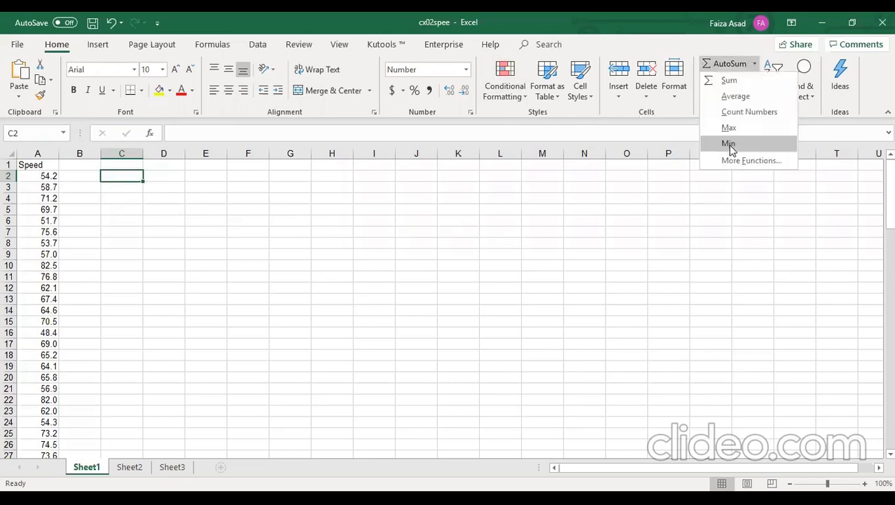
{"action": "left_click", "coordinate": [731, 147]}
{"action": "key", "text": "Left"}
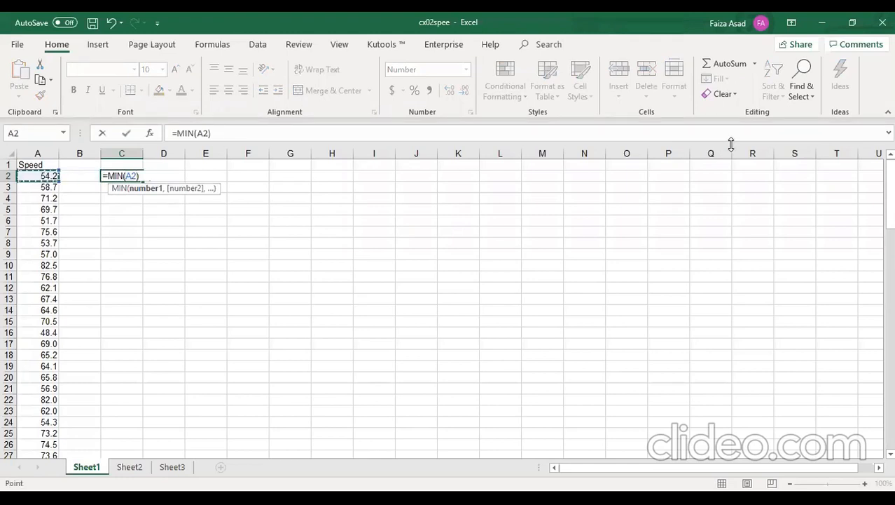
{"action": "key", "text": "ctrl+shift+Down"}
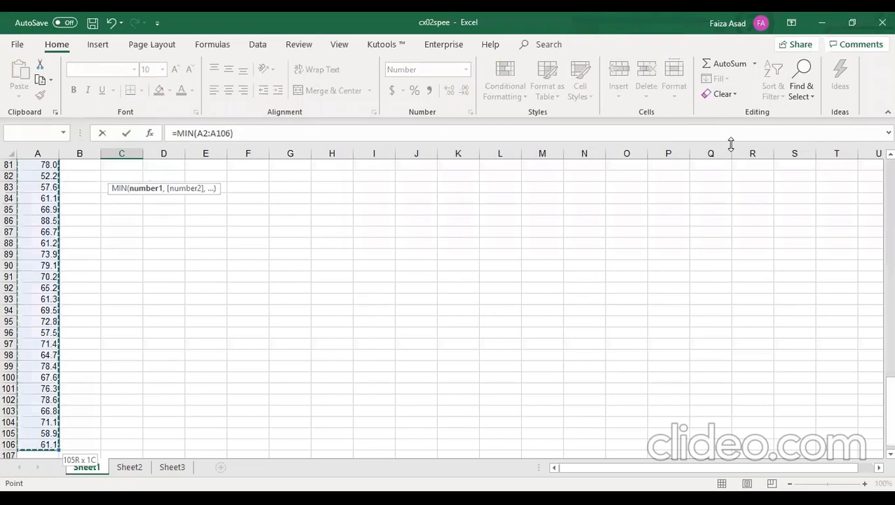
{"action": "key", "text": "Return"}
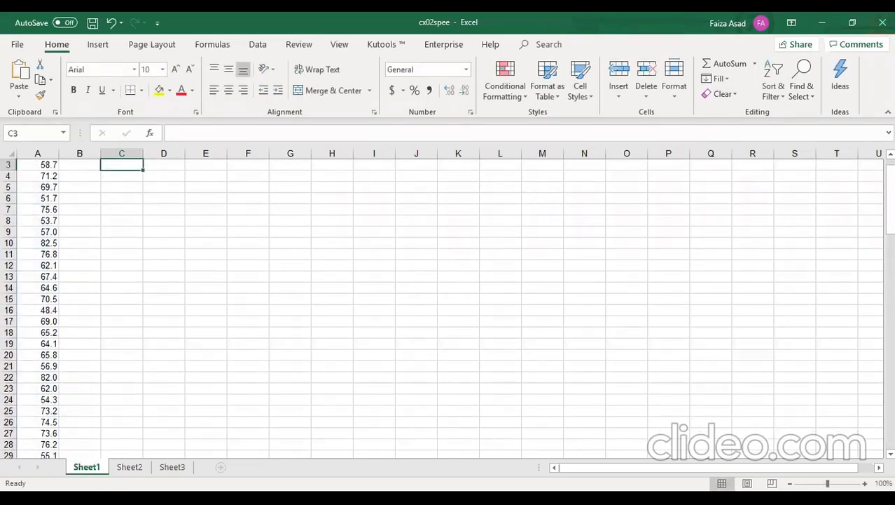
{"action": "scroll", "coordinate": [119, 194], "scroll_direction": "up", "scroll_amount": 1}
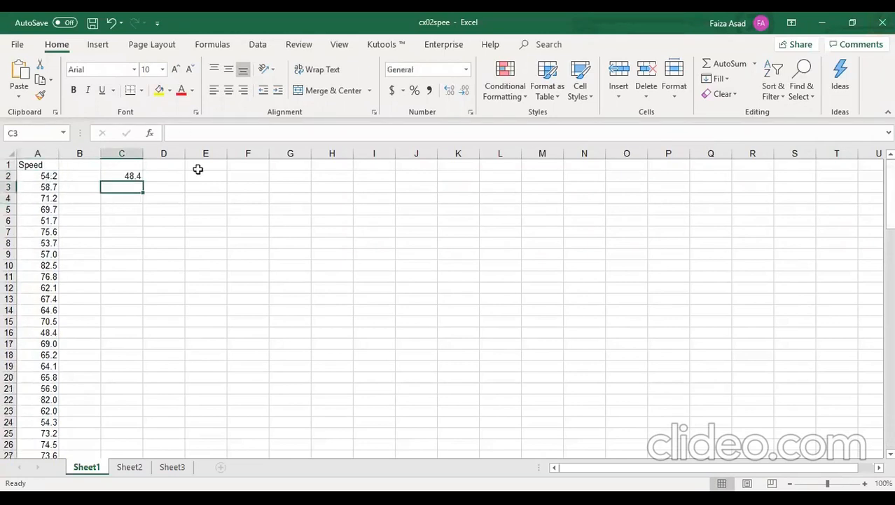
Step: Calculate the maximum of the Speed data A2:A106 in cell C3 with the MAX function
{"action": "left_click", "coordinate": [756, 68]}
{"action": "left_click", "coordinate": [730, 128]}
{"action": "key", "text": "Left"}
{"action": "key", "text": "Left"}
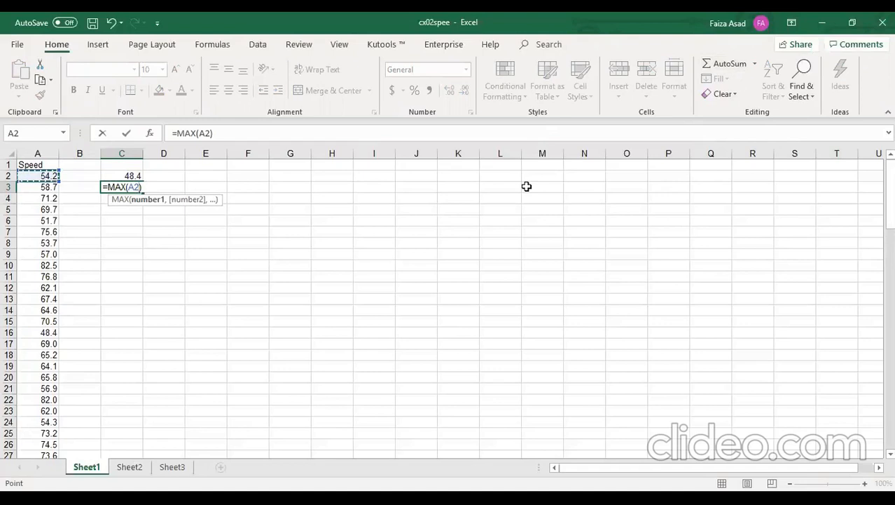
{"action": "key", "text": "ctrl+shift+Down"}
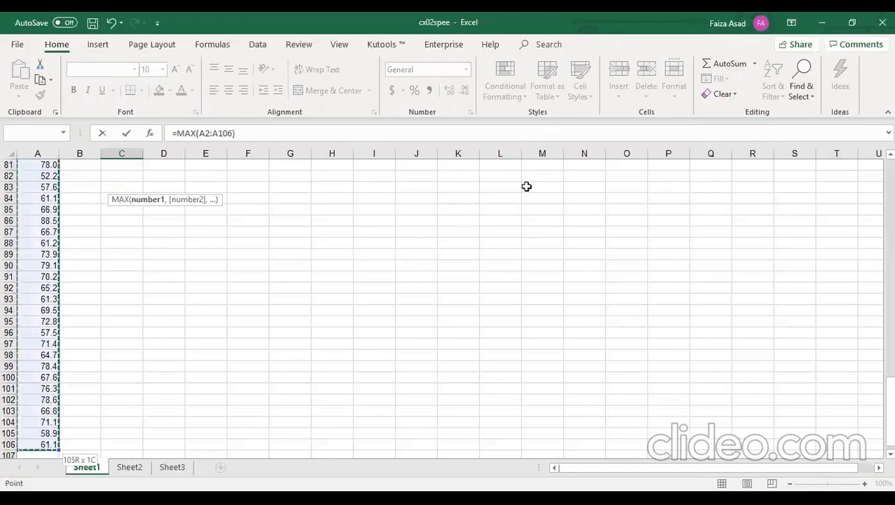
{"action": "key", "text": "Return"}
{"action": "scroll", "coordinate": [543, 189], "scroll_direction": "up", "scroll_amount": 1}
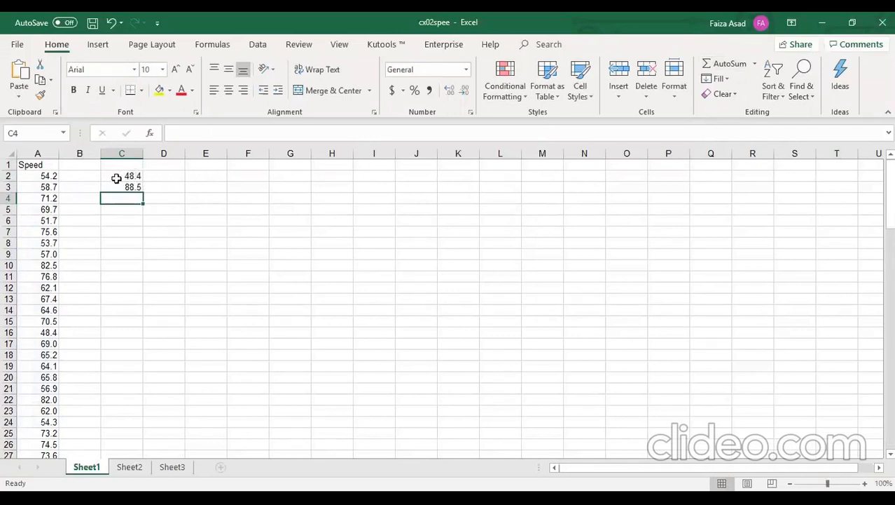
Step: Enter 9 in cell E2 and fill it down to E11 as a series from 9 to 18
{"action": "left_click", "coordinate": [216, 176]}
{"action": "double_click", "coordinate": [217, 176]}
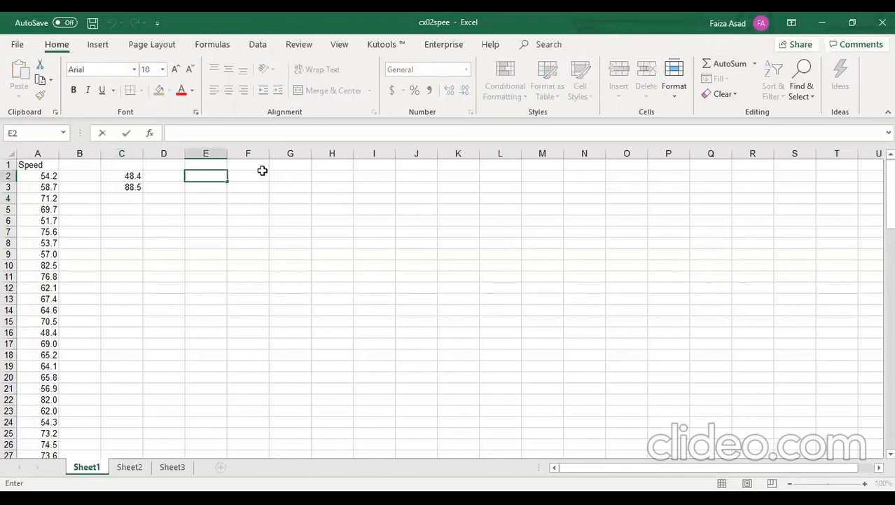
{"action": "type", "text": "1"}
{"action": "type", "text": "9"}
{"action": "left_click_drag", "start_coordinate": [228, 181], "coordinate": [228, 181]}
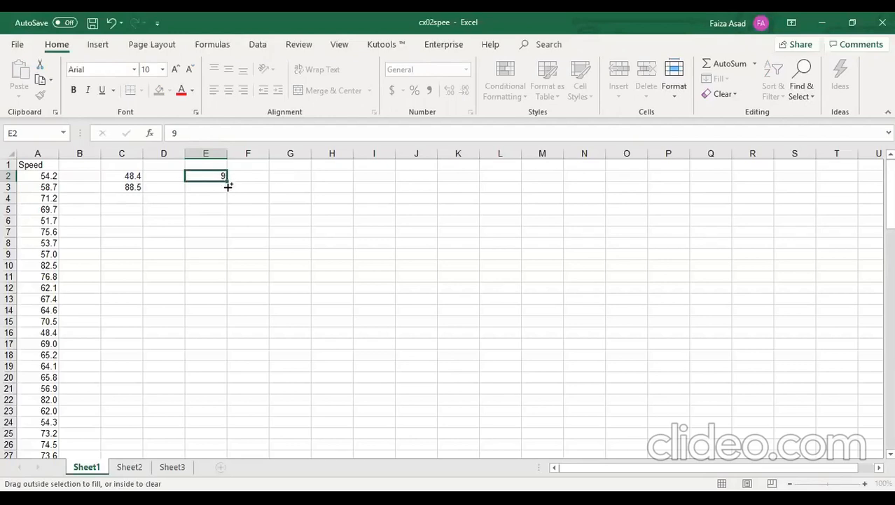
{"action": "left_click_drag", "start_coordinate": [227, 187], "coordinate": [227, 268]}
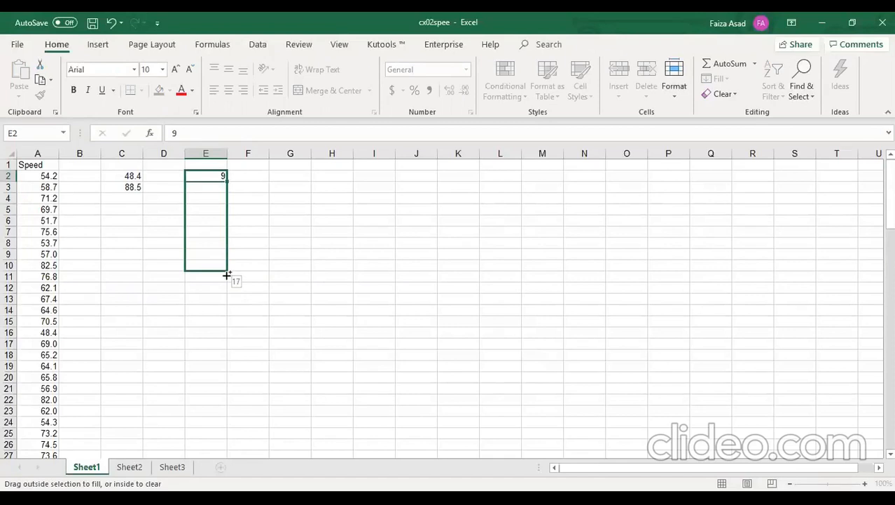
{"action": "left_click_drag", "start_coordinate": [227, 275], "coordinate": [229, 283]}
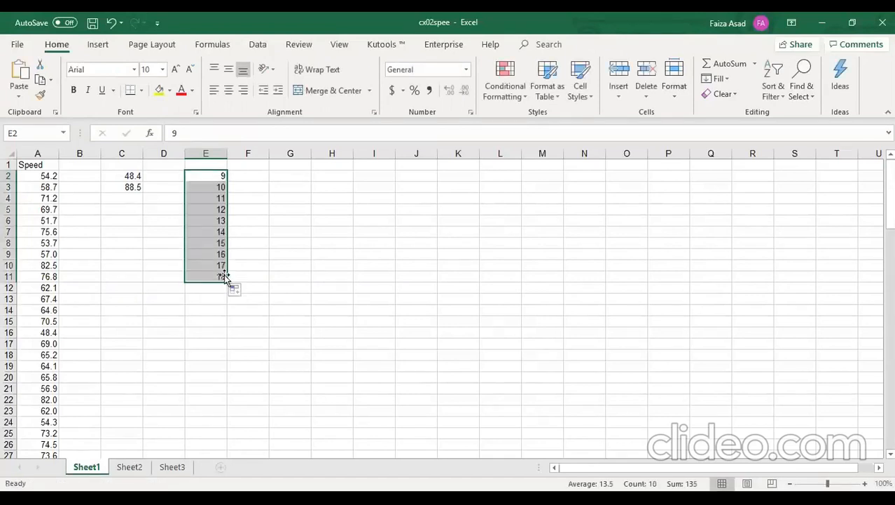
Step: Enter 5 in cell F2 and copy it down to F11
{"action": "left_click", "coordinate": [257, 177]}
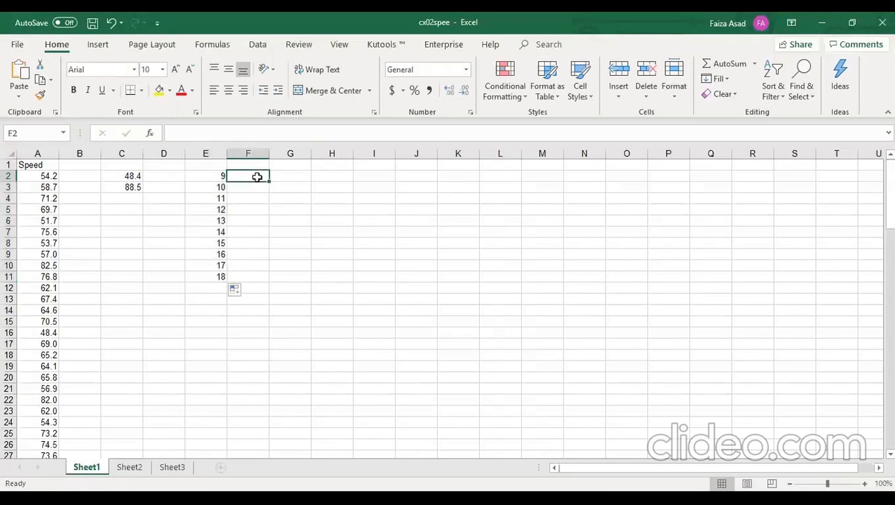
{"action": "type", "text": "5"}
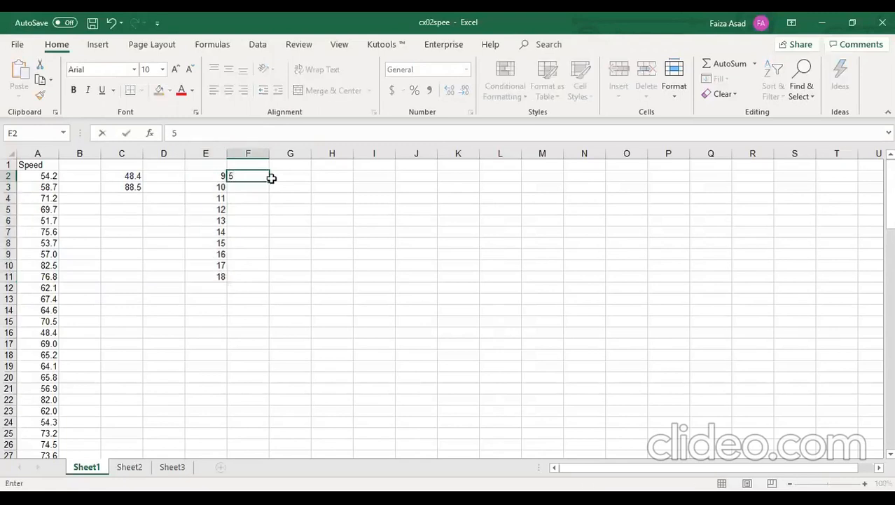
{"action": "left_click_drag", "start_coordinate": [268, 182], "coordinate": [256, 282]}
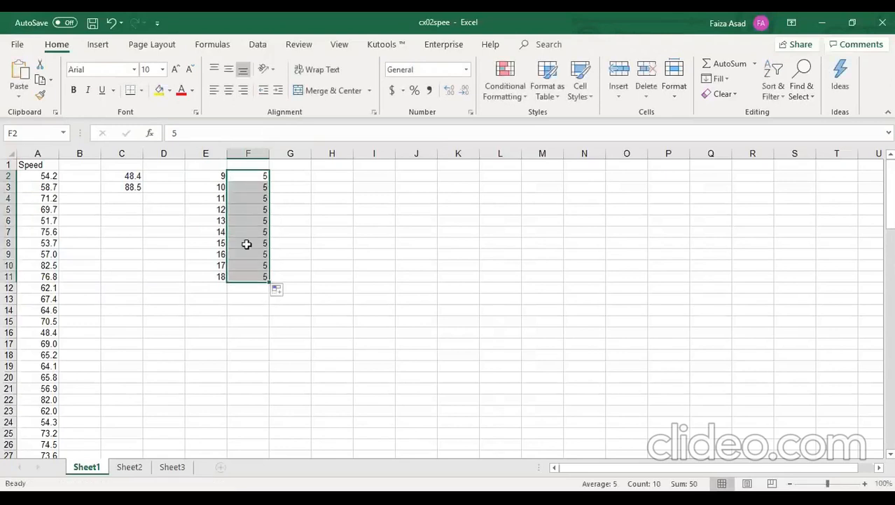
Step: Enter the formula =E2*F2 in cell G2 and fill it down to G11
{"action": "left_click", "coordinate": [281, 175]}
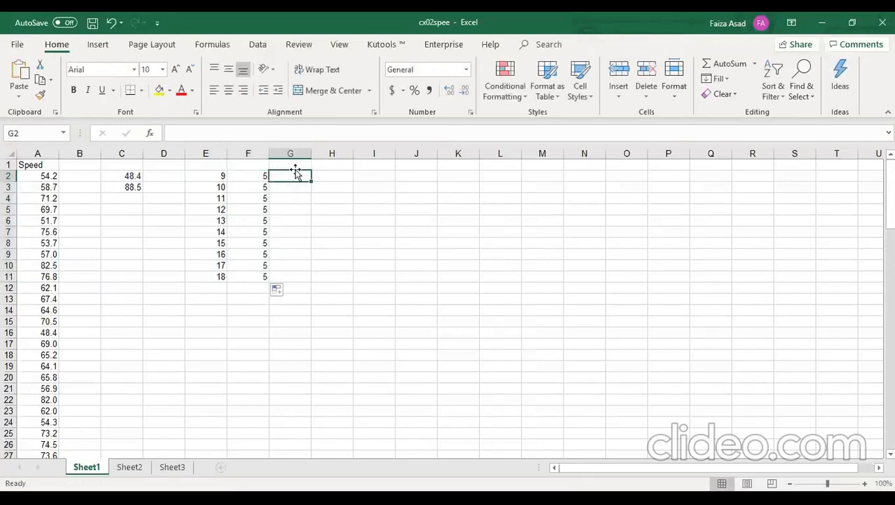
{"action": "type", "text": "="}
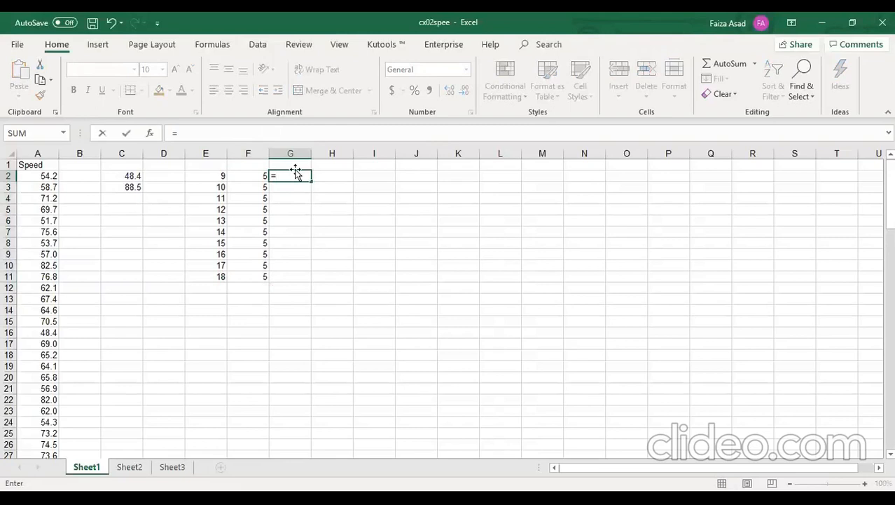
{"action": "left_click", "coordinate": [219, 176]}
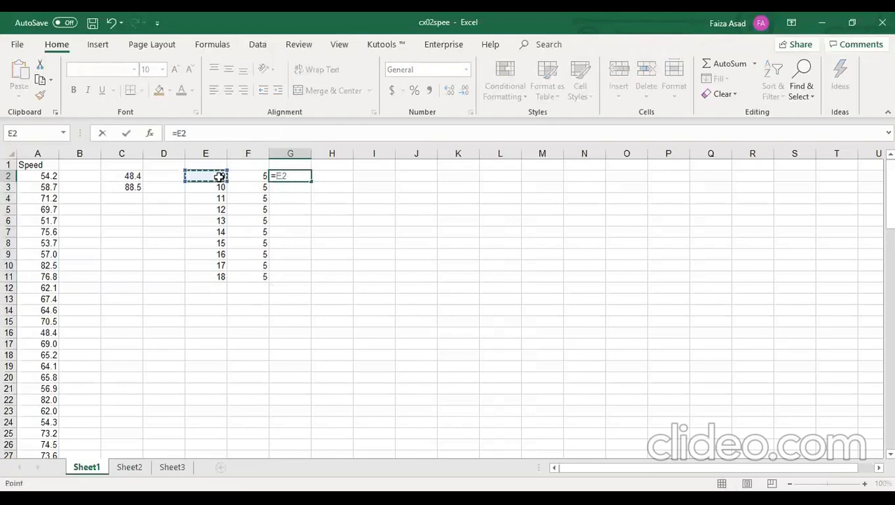
{"action": "type", "text": "*"}
{"action": "left_click", "coordinate": [242, 175]}
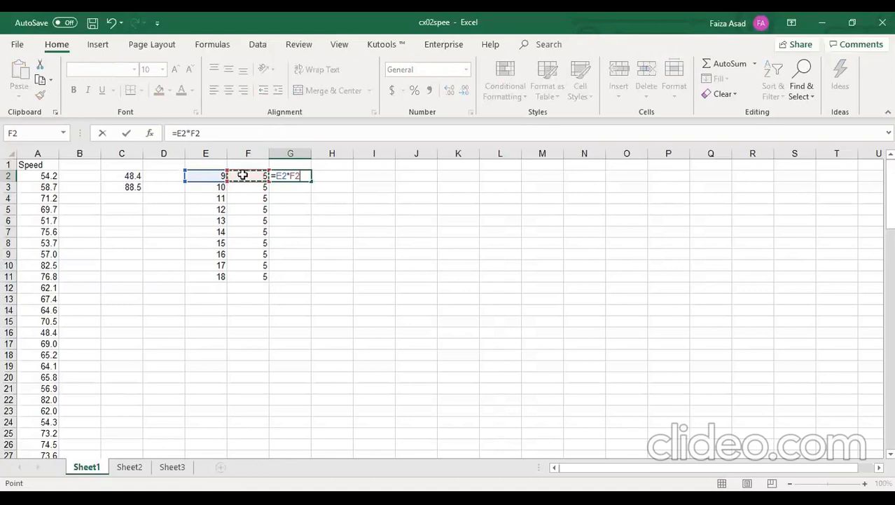
{"action": "key", "text": "Return"}
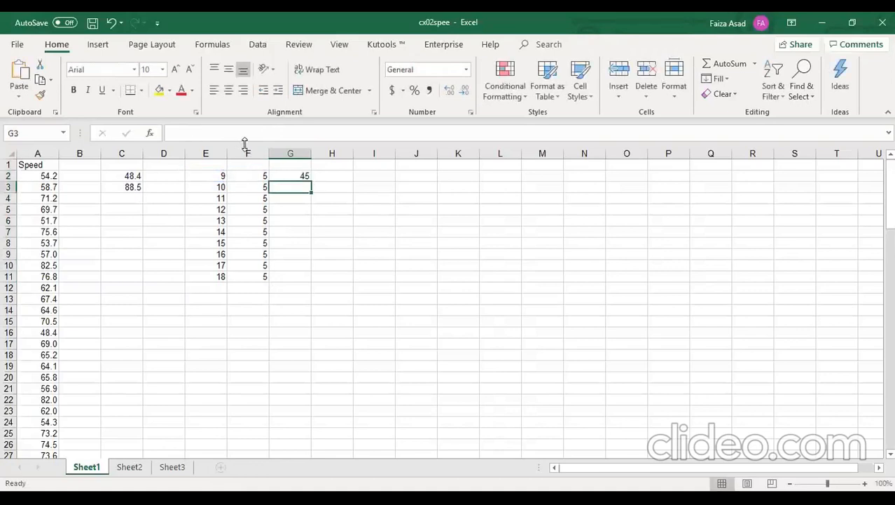
{"action": "left_click", "coordinate": [292, 176]}
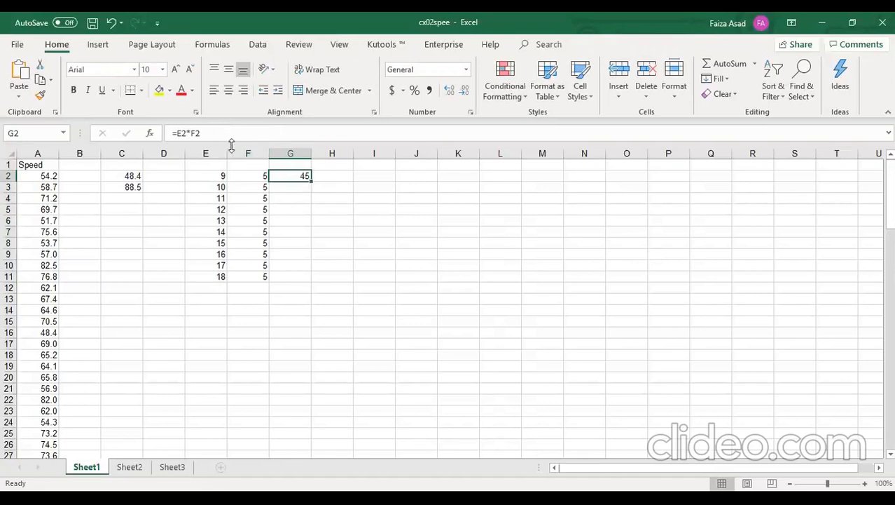
{"action": "double_click", "coordinate": [311, 182]}
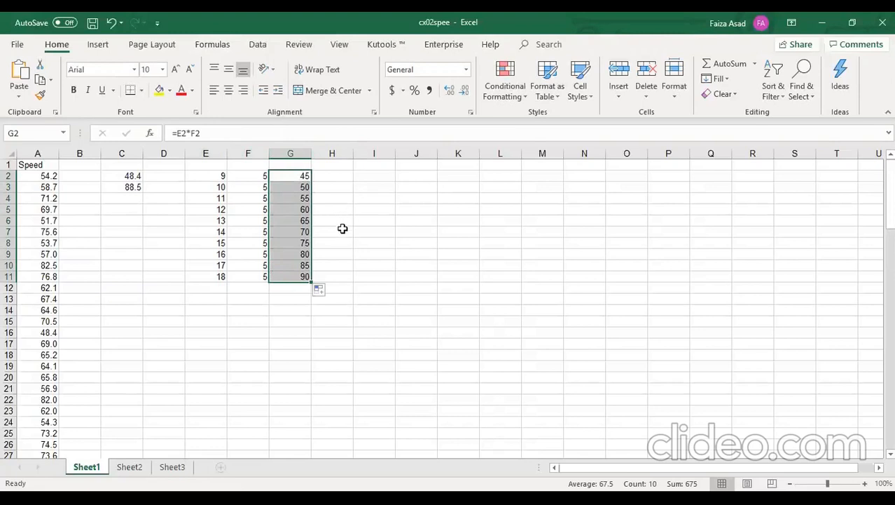
Step: Enter the heading BIN in cell G1 above the multiplied values
{"action": "left_click", "coordinate": [294, 162]}
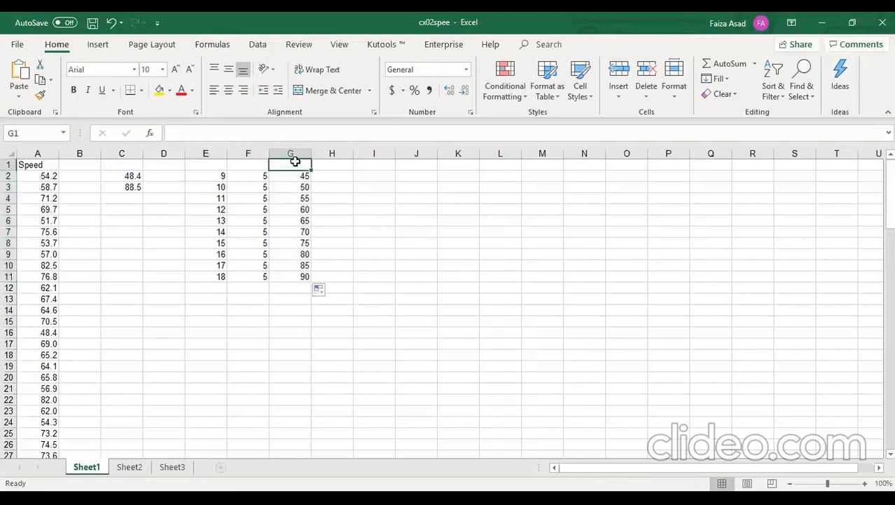
{"action": "type", "text": "BIN"}
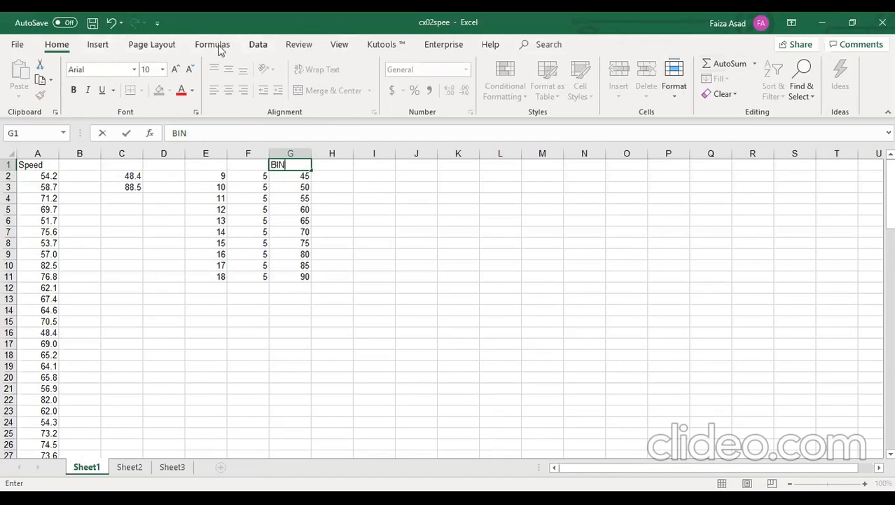
{"action": "left_click", "coordinate": [258, 45]}
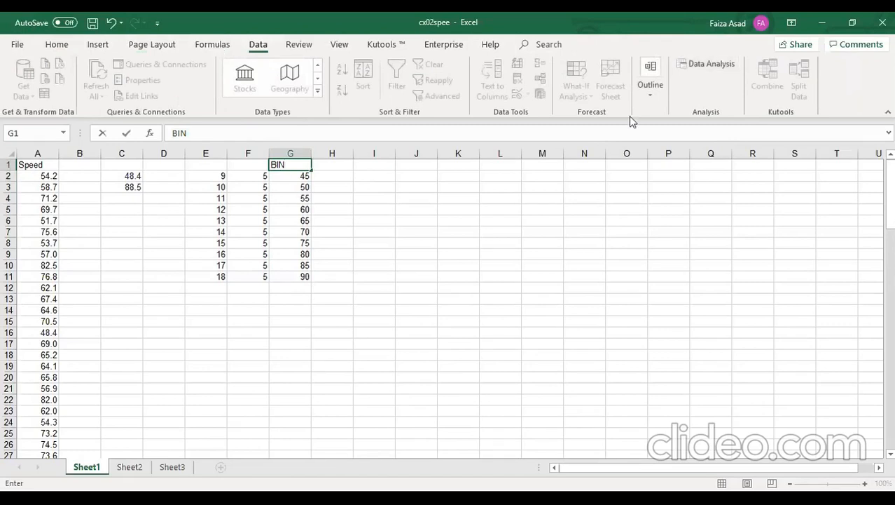
{"action": "left_click", "coordinate": [358, 164]}
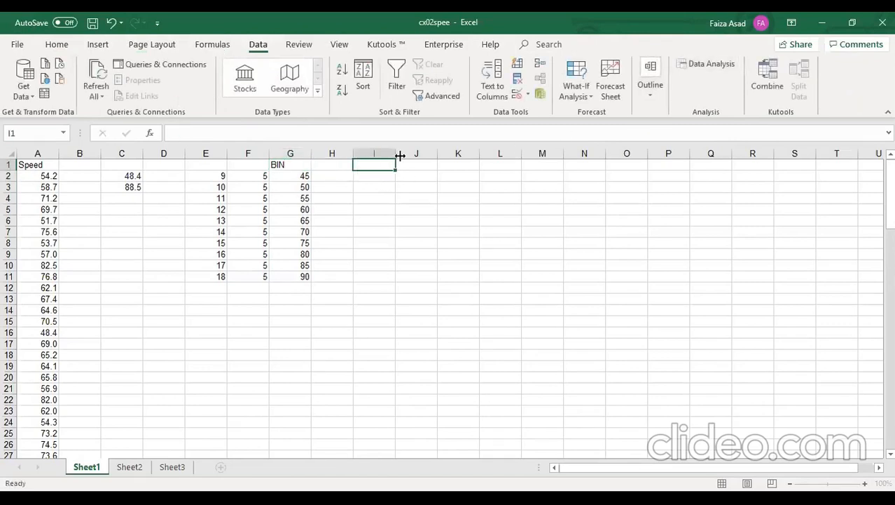
Step: Open the Histogram analysis tool and set its input range to $A$1:$A$106, including the Speed heading
{"action": "left_click", "coordinate": [681, 63]}
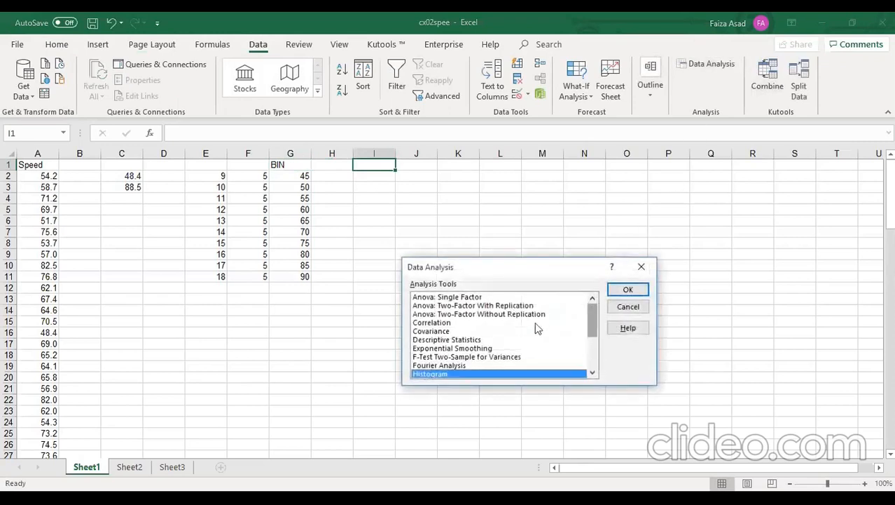
{"action": "left_click", "coordinate": [620, 296]}
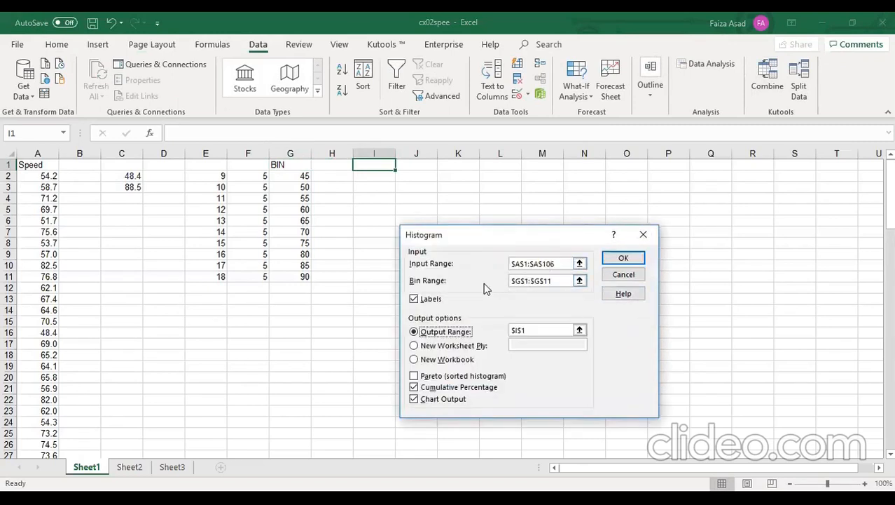
{"action": "left_click", "coordinate": [579, 265]}
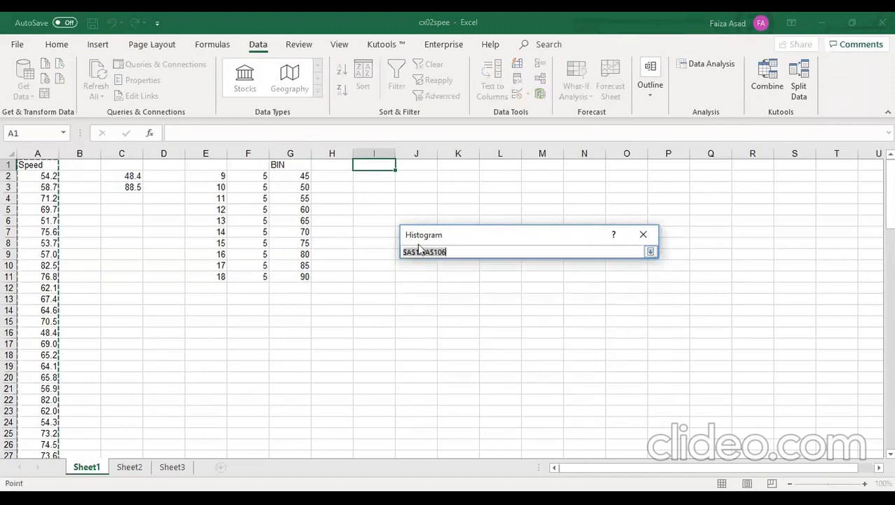
{"action": "left_click", "coordinate": [48, 176]}
{"action": "left_click", "coordinate": [53, 163]}
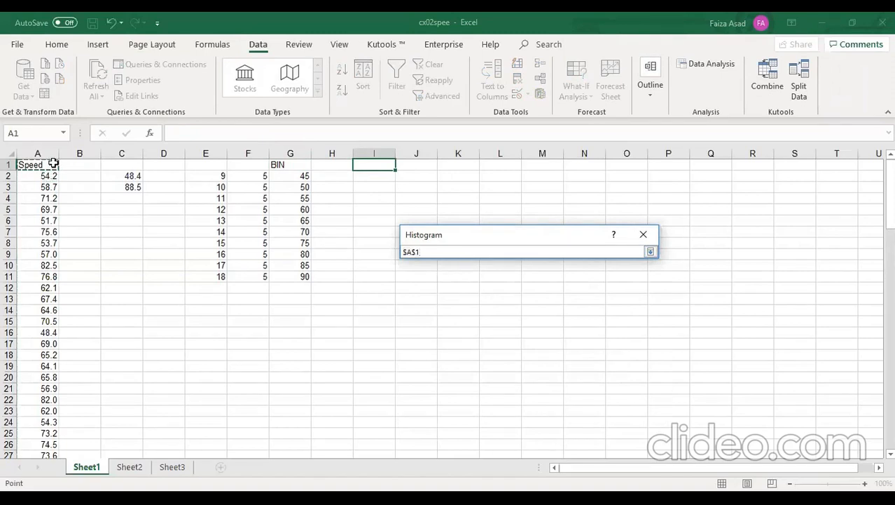
{"action": "key", "text": "ctrl+shift+Down"}
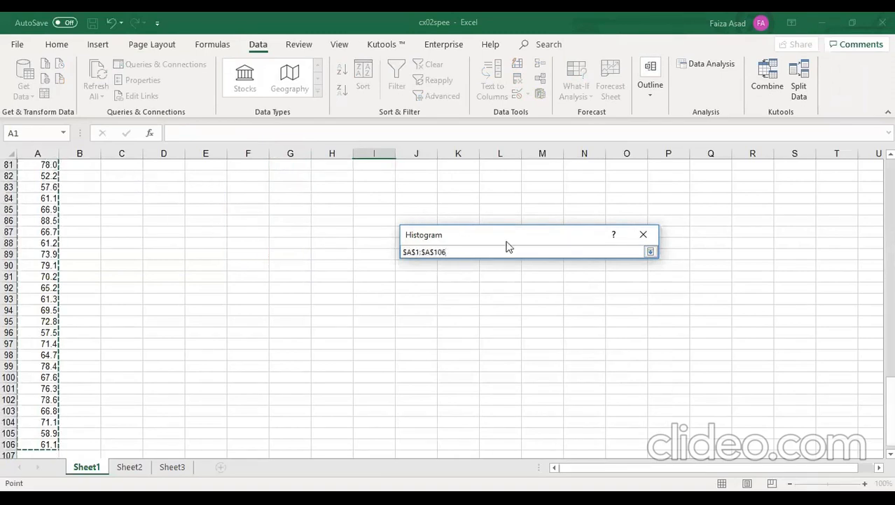
{"action": "left_click", "coordinate": [651, 253]}
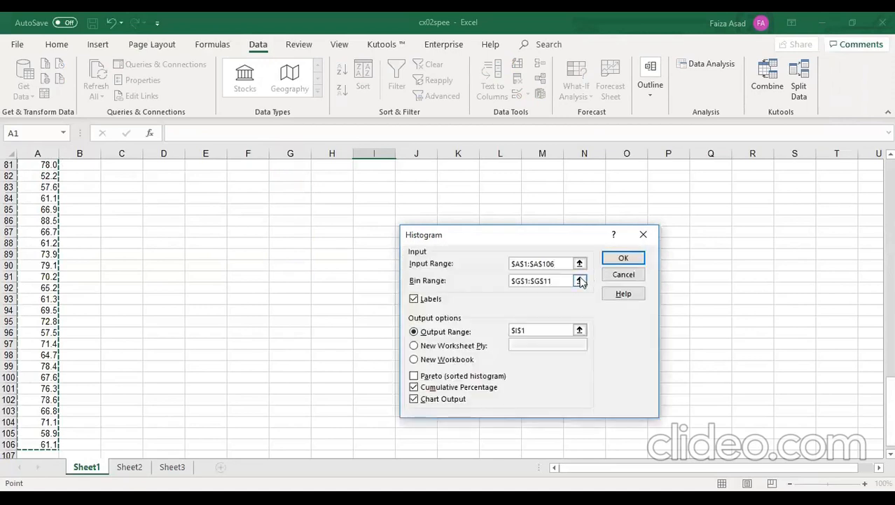
Step: Set the histogram's bin range to $G$1:$G$11, including the BIN heading
{"action": "left_click", "coordinate": [581, 278]}
{"action": "left_click", "coordinate": [287, 166]}
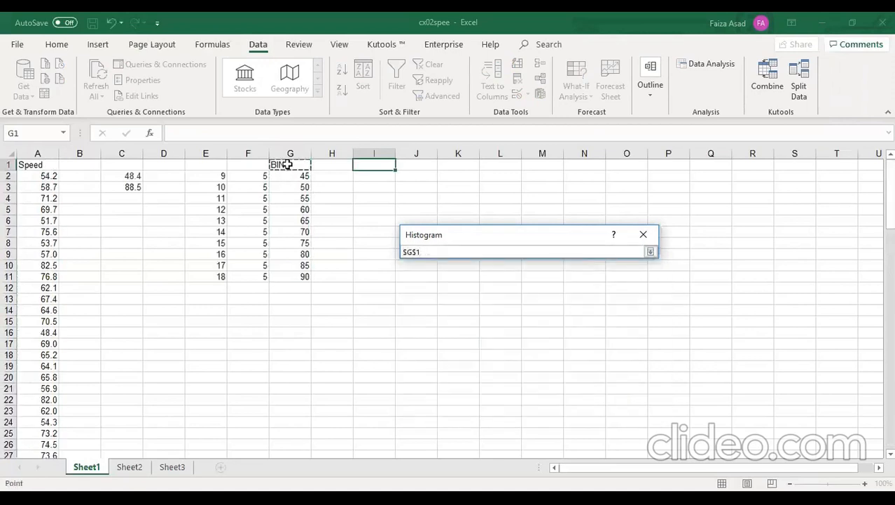
{"action": "key", "text": "ctrl+shift+Down"}
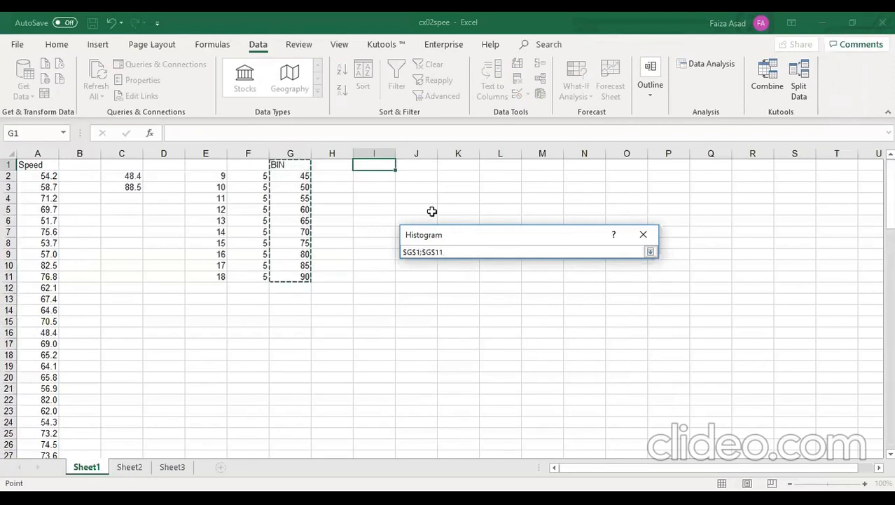
{"action": "left_click", "coordinate": [651, 252]}
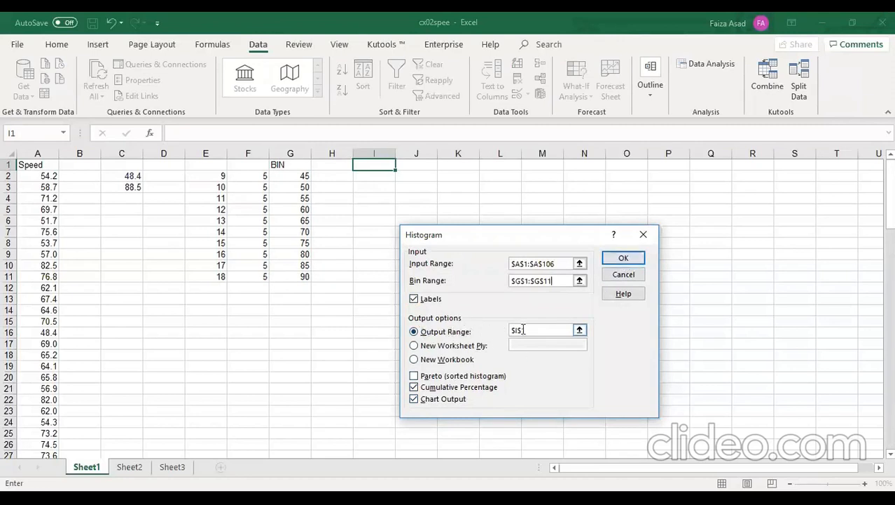
Step: Use $I$1 as the output range and generate the histogram with labels, cumulative percentage and chart output
{"action": "left_click", "coordinate": [582, 332]}
{"action": "left_click", "coordinate": [580, 331]}
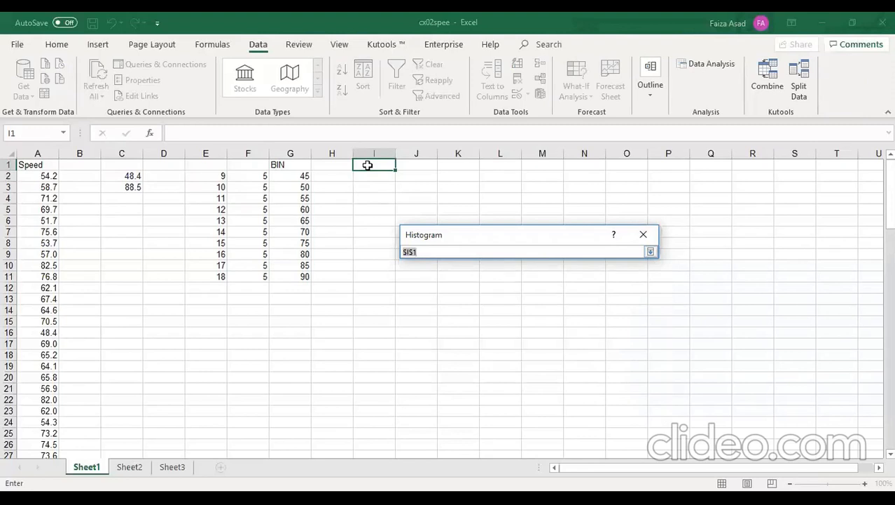
{"action": "left_click", "coordinate": [650, 253]}
{"action": "left_click", "coordinate": [628, 262]}
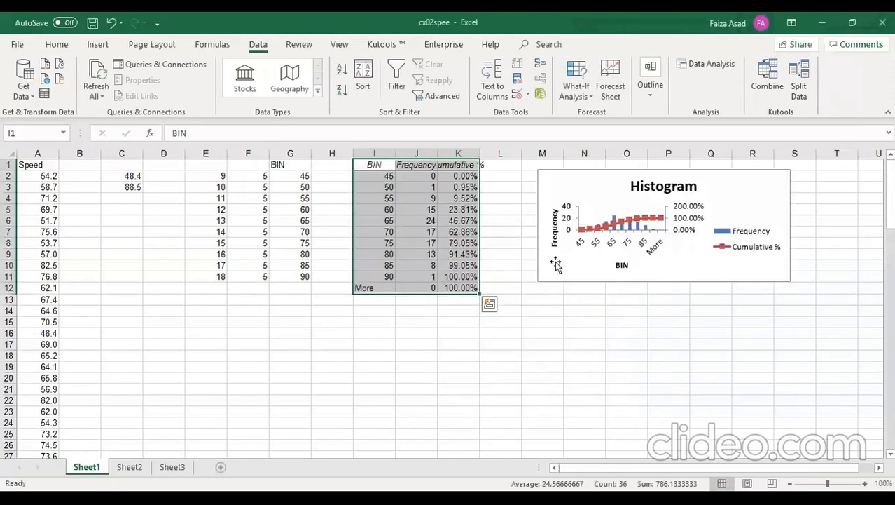
Step: Enlarge the histogram chart so it spans roughly columns L to S and rows 1 to 20
{"action": "left_click", "coordinate": [741, 269]}
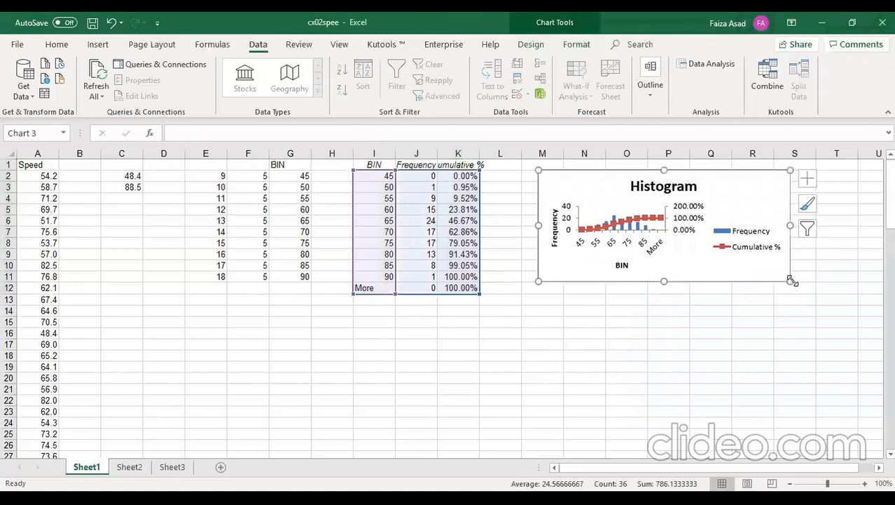
{"action": "left_click_drag", "start_coordinate": [792, 281], "coordinate": [828, 347]}
{"action": "left_click_drag", "start_coordinate": [538, 346], "coordinate": [495, 385]}
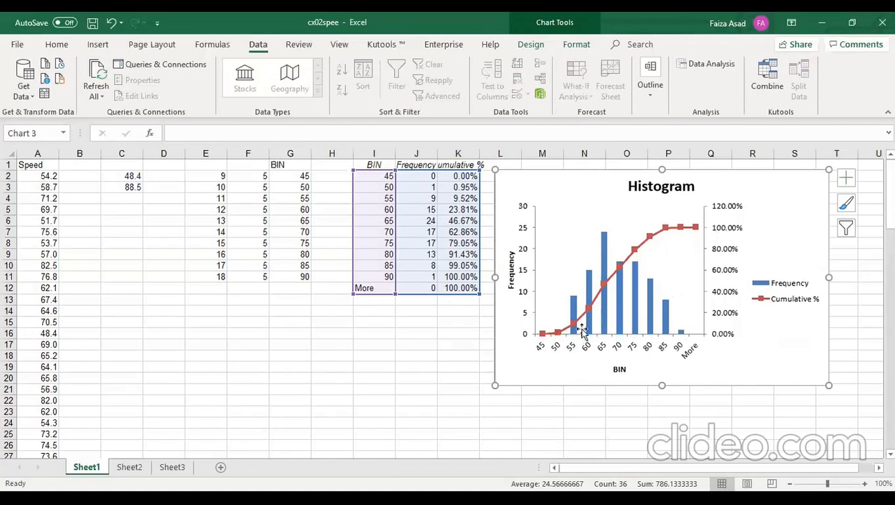
Step: Change the histogram's horizontal axis title from BIN to mph
{"action": "left_click", "coordinate": [619, 369]}
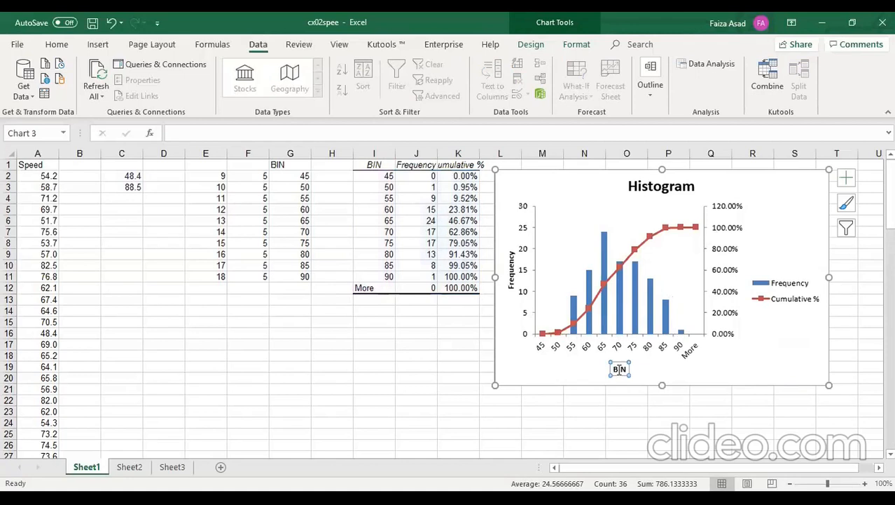
{"action": "right_click", "coordinate": [620, 369]}
{"action": "left_click", "coordinate": [656, 280]}
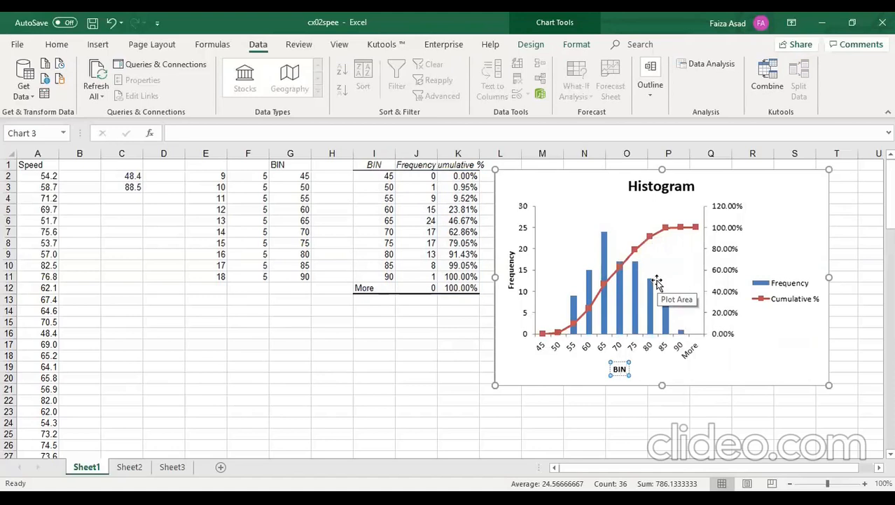
{"action": "key", "text": "BackSpace"}
{"action": "key", "text": "BackSpace"}
{"action": "key", "text": "BackSpace"}
{"action": "type", "text": "mph"}
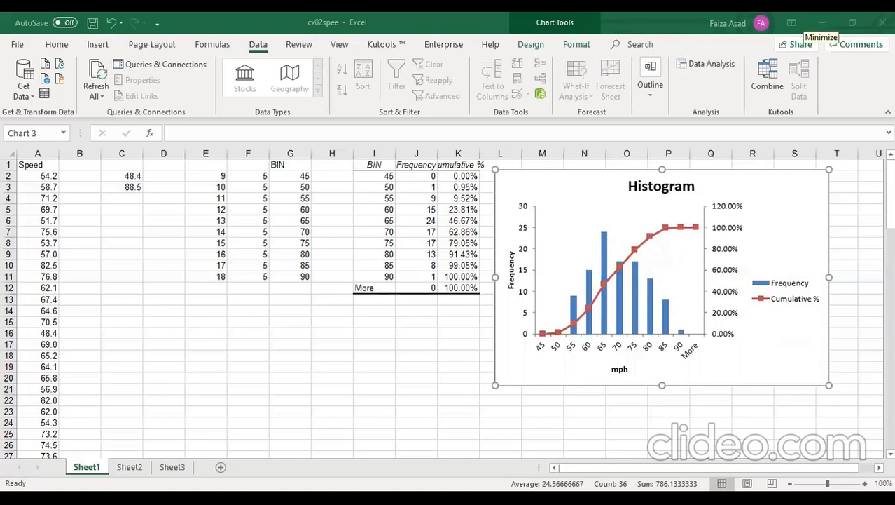
Step: Switch to the cx02air workbook and insert a 2-D clustered bar chart from the certificate data in A4:C7
{"action": "left_click", "coordinate": [737, 29]}
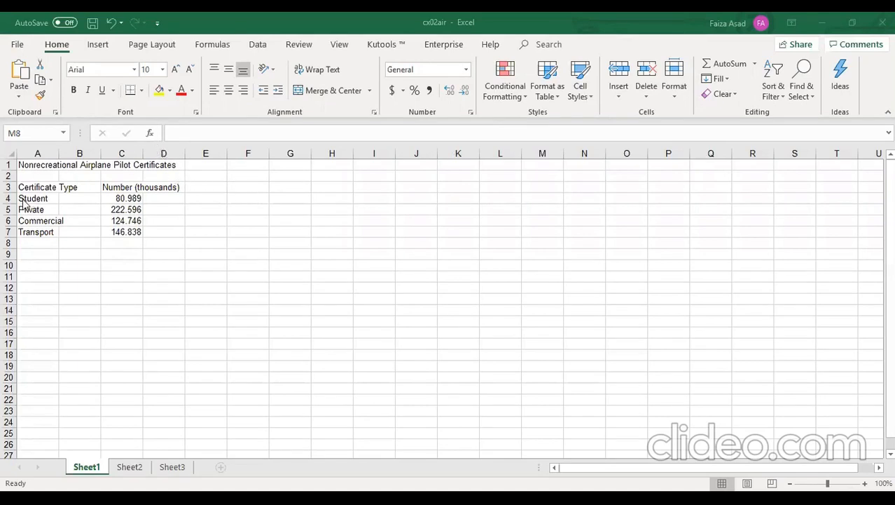
{"action": "left_click_drag", "start_coordinate": [26, 202], "coordinate": [137, 234]}
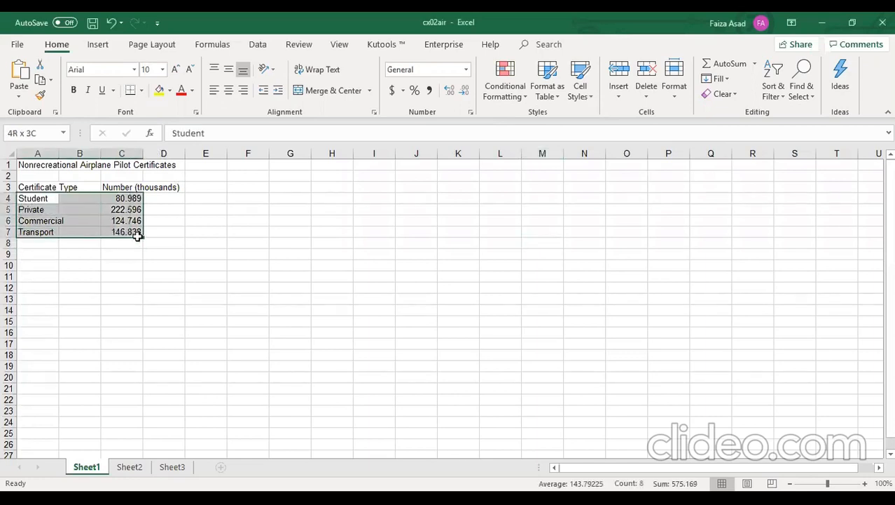
{"action": "left_click", "coordinate": [98, 46]}
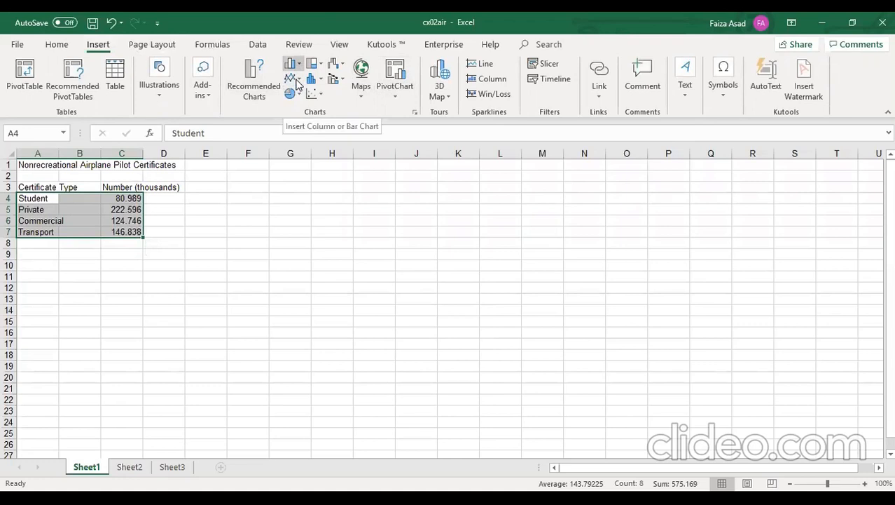
{"action": "left_click", "coordinate": [293, 63]}
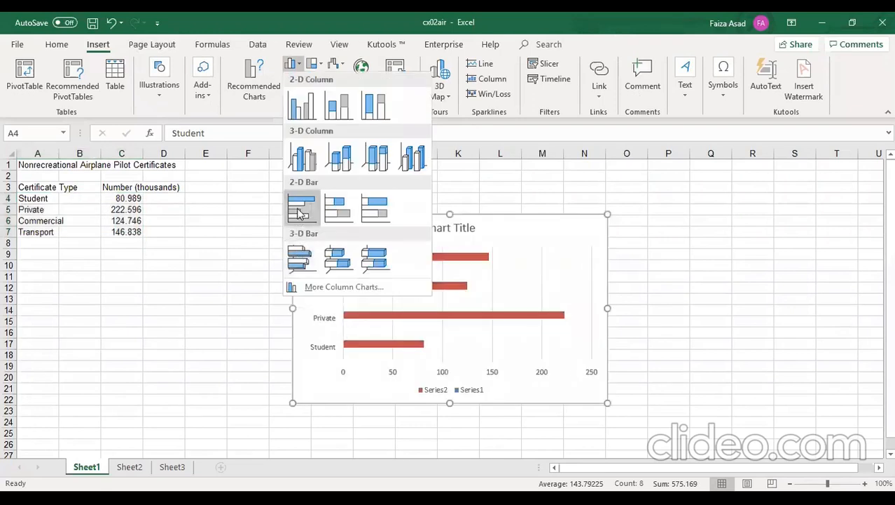
{"action": "left_click", "coordinate": [298, 214]}
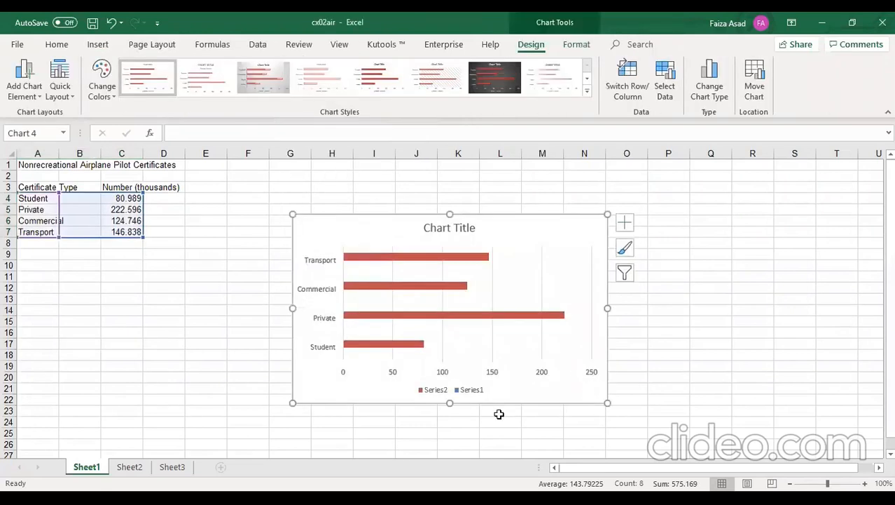
Step: Open the bar chart's data source and name Series1 from the Certificate Type heading in cell A3
{"action": "right_click", "coordinate": [440, 397]}
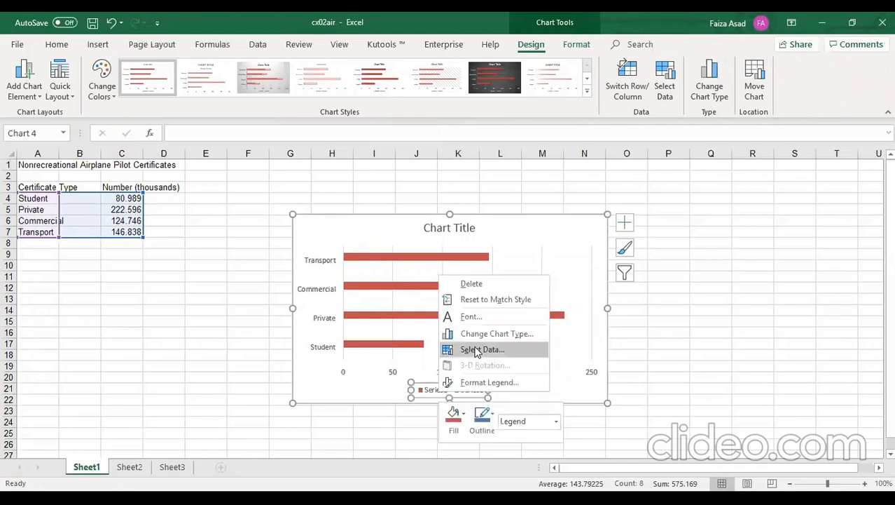
{"action": "left_click", "coordinate": [476, 351]}
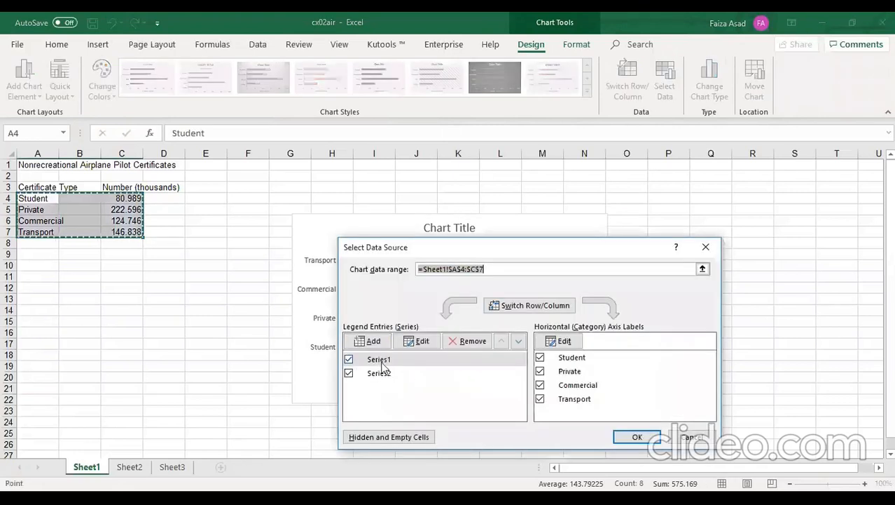
{"action": "left_click", "coordinate": [382, 358]}
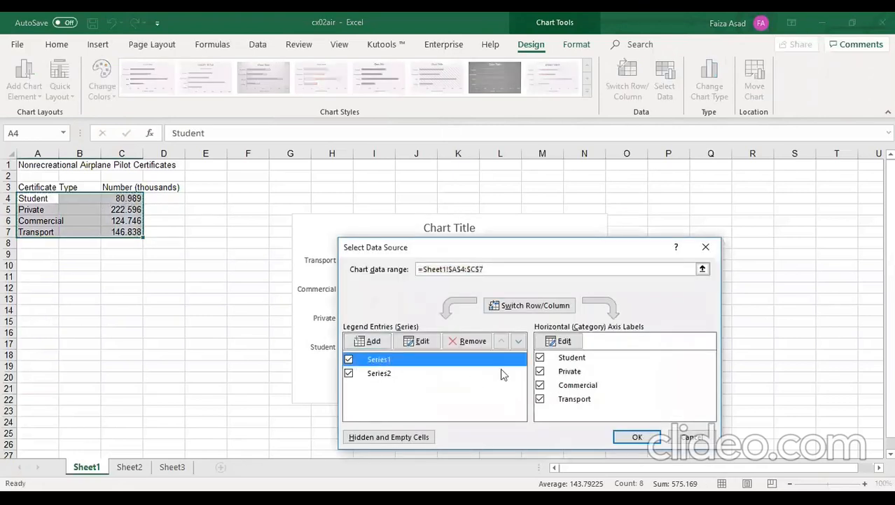
{"action": "left_click", "coordinate": [423, 341]}
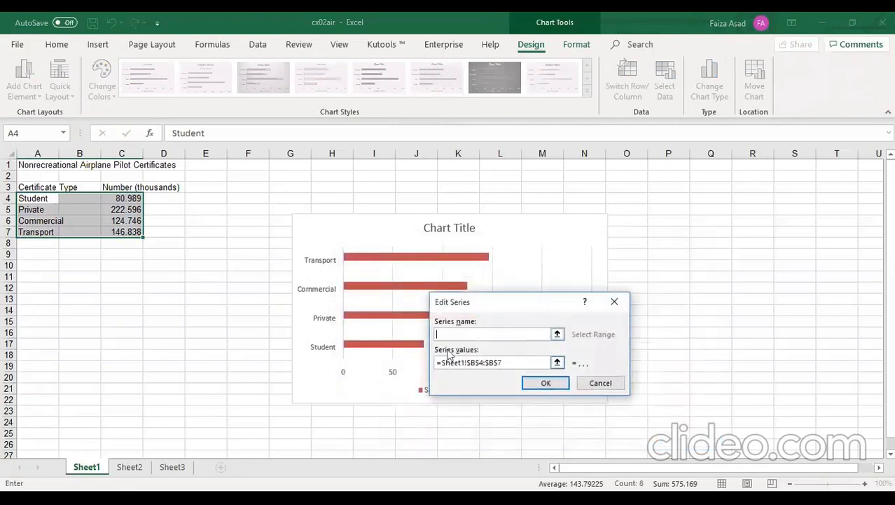
{"action": "left_click", "coordinate": [51, 188]}
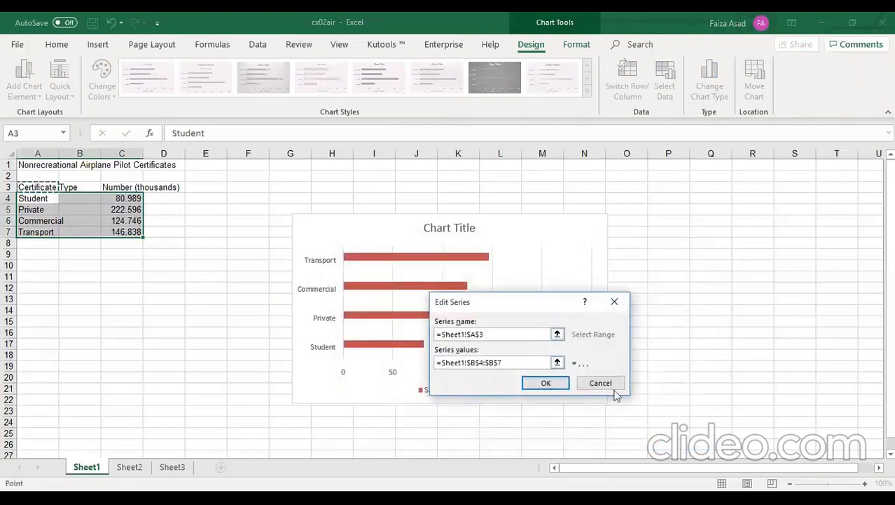
{"action": "left_click", "coordinate": [557, 383]}
Step: Name Series2 from the Number (thousands) heading in cell C3 and apply the data source changes
{"action": "left_click", "coordinate": [376, 373]}
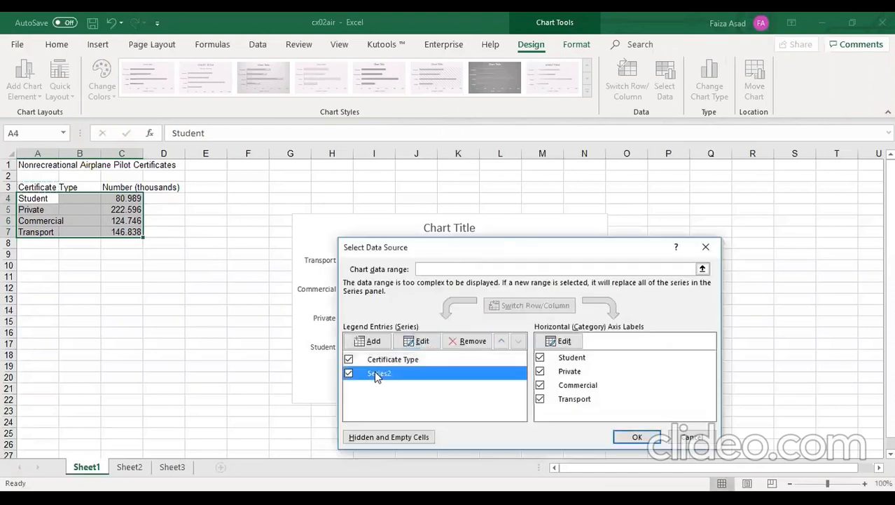
{"action": "left_click", "coordinate": [413, 341]}
{"action": "left_click", "coordinate": [123, 187]}
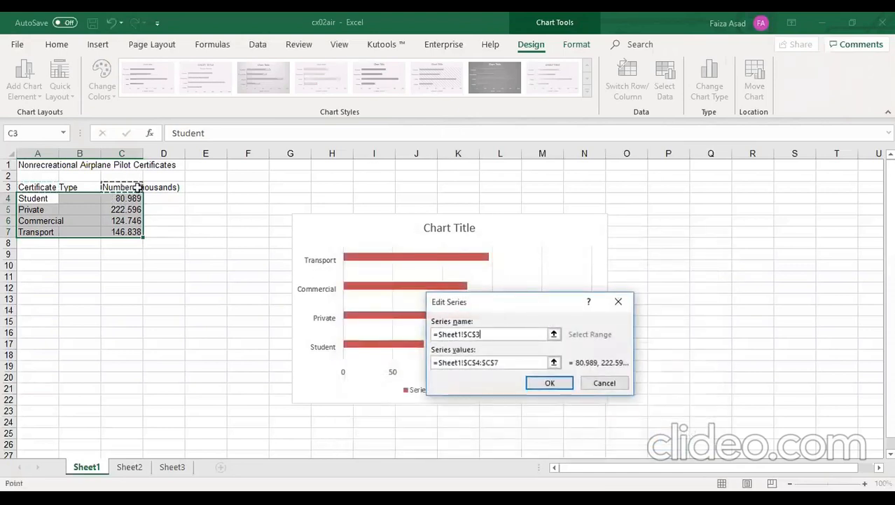
{"action": "left_click", "coordinate": [556, 384]}
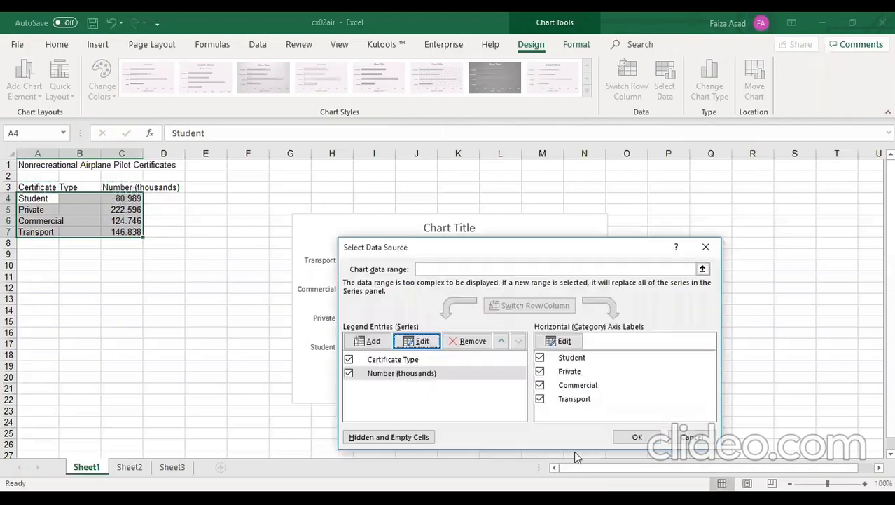
{"action": "key", "text": "Return"}
{"action": "left_click", "coordinate": [436, 389]}
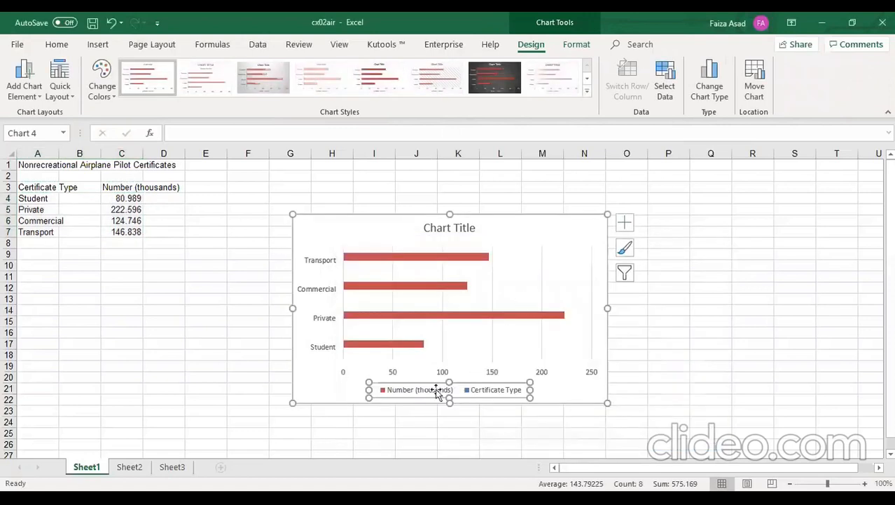
Step: Replace the bar chart's placeholder title with the text copied from cell A1, Nonrecreational Airplane Pilot Certificates
{"action": "left_click", "coordinate": [48, 165]}
{"action": "key", "text": "ctrl+c"}
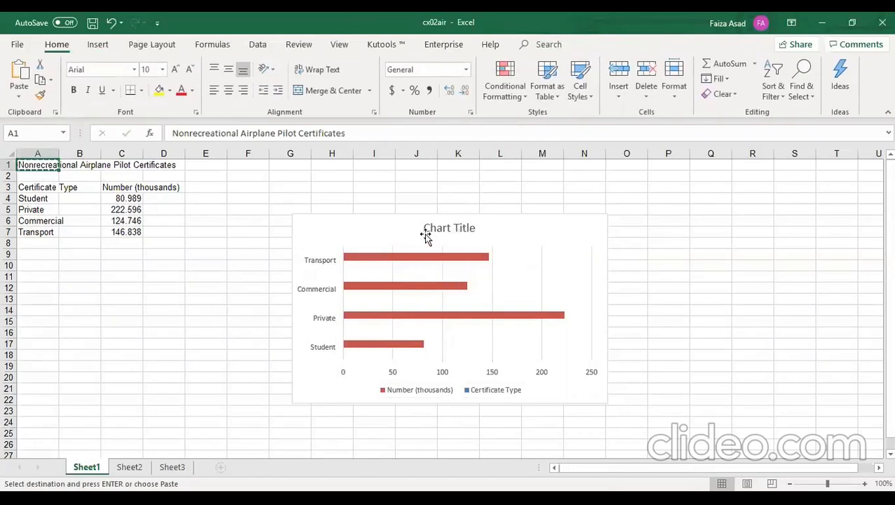
{"action": "left_click", "coordinate": [449, 230]}
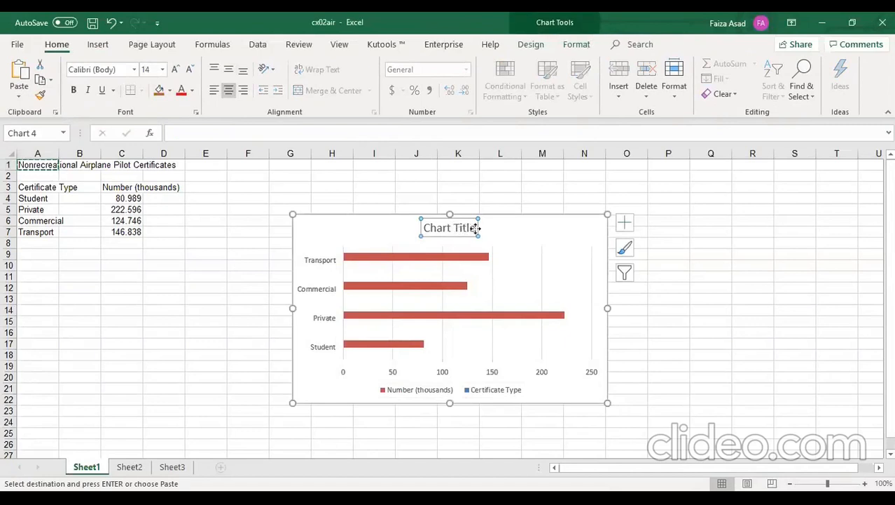
{"action": "double_click", "coordinate": [461, 225]}
{"action": "left_click", "coordinate": [474, 227]}
{"action": "left_click_drag", "start_coordinate": [463, 226], "coordinate": [432, 226]}
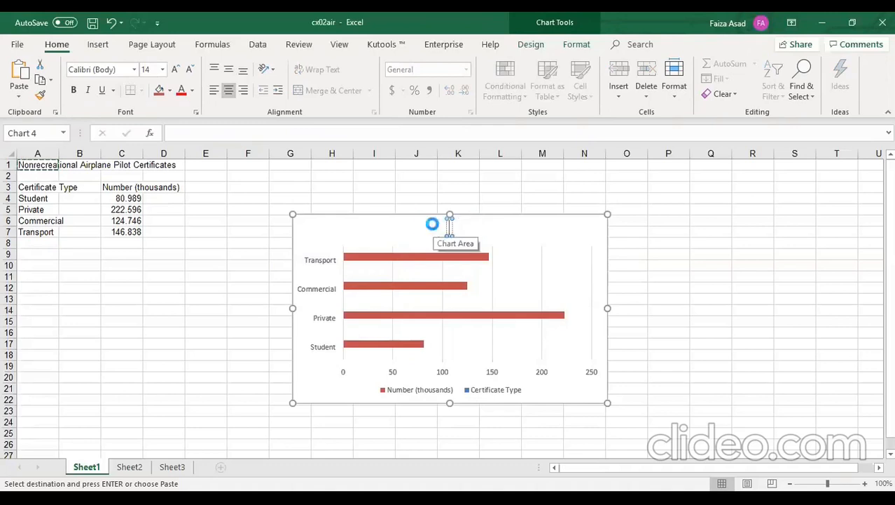
{"action": "key", "text": "ctrl+v"}
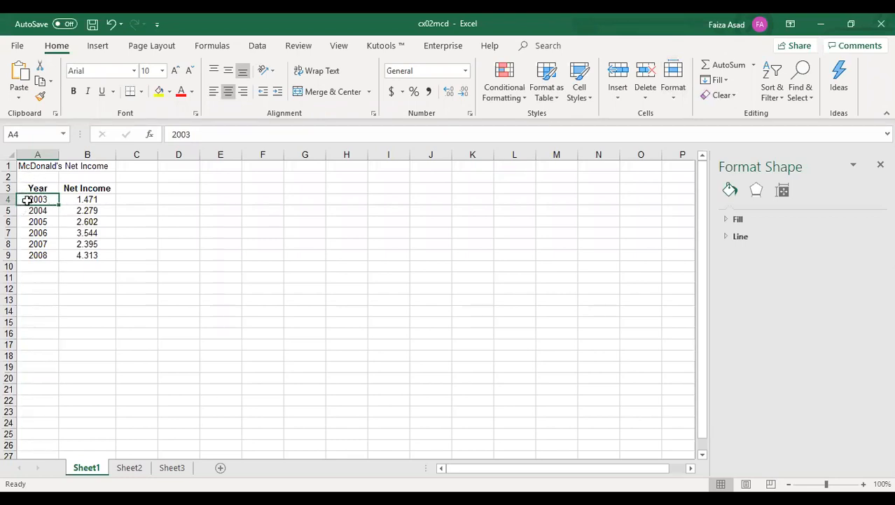
Step: In the cx02mcd workbook, insert a scatter chart with straight lines and markers from the year and net income data in A4:B9
{"action": "left_click_drag", "start_coordinate": [27, 200], "coordinate": [87, 254]}
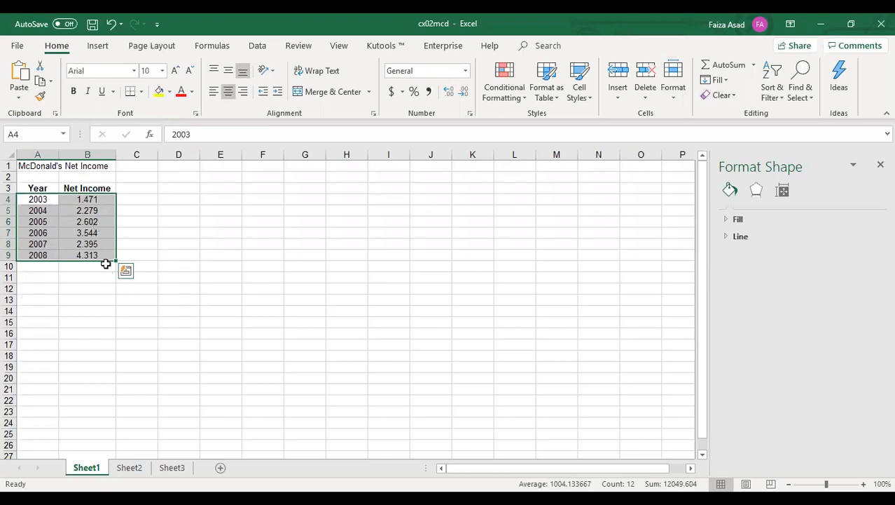
{"action": "left_click", "coordinate": [98, 46]}
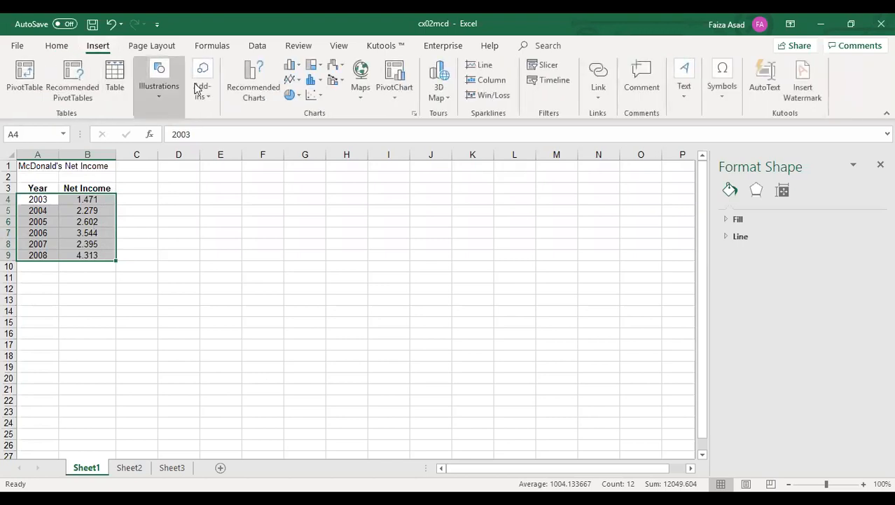
{"action": "left_click", "coordinate": [321, 98]}
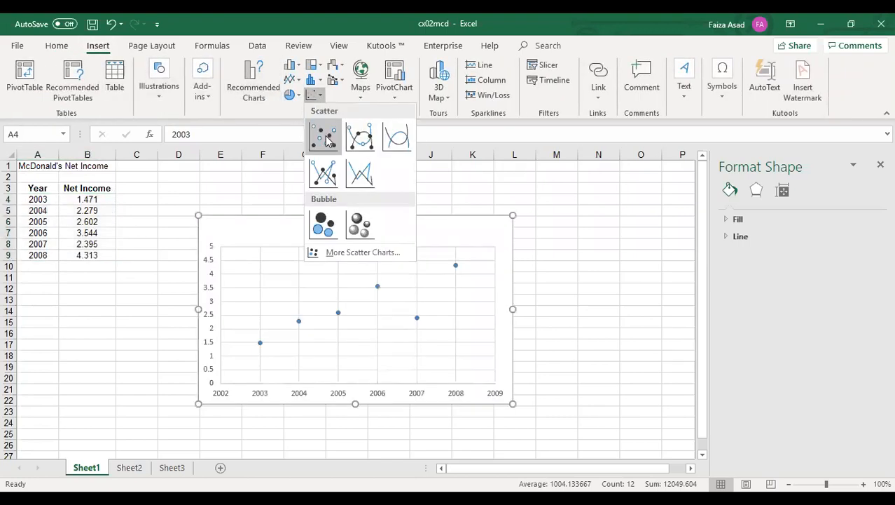
{"action": "left_click", "coordinate": [321, 175]}
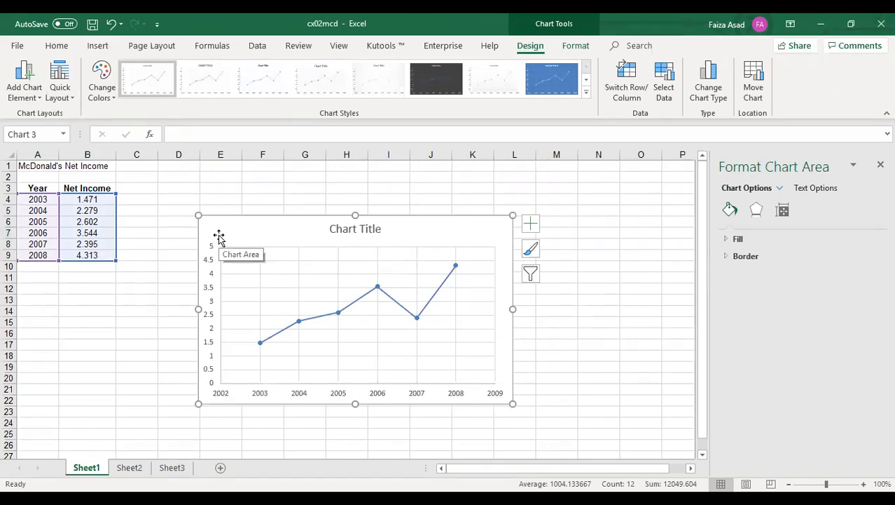
Step: Add axis titles to the net income scatter chart, leaving error bars off
{"action": "left_click", "coordinate": [362, 229]}
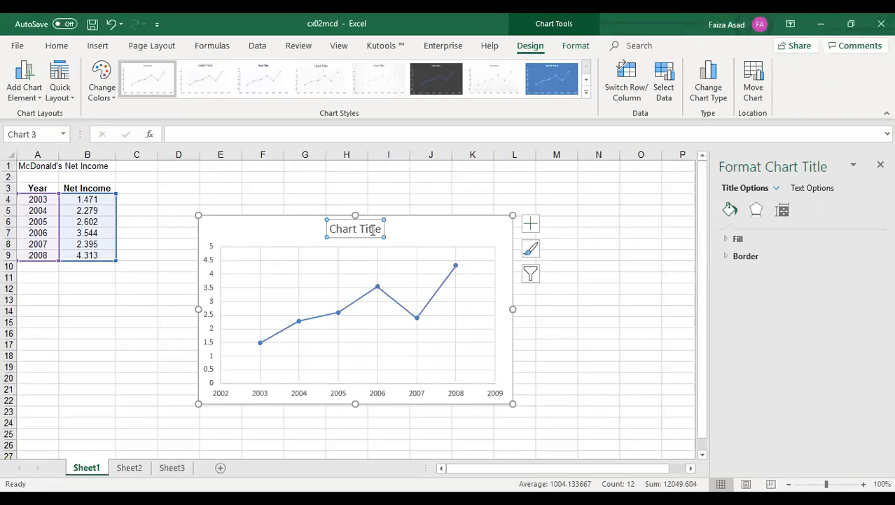
{"action": "left_click", "coordinate": [530, 223]}
{"action": "left_click", "coordinate": [563, 252]}
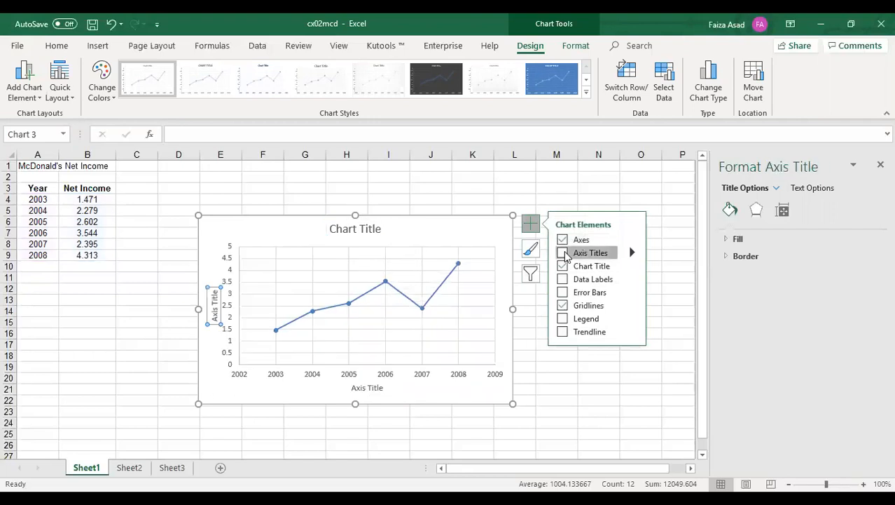
{"action": "left_click", "coordinate": [562, 291]}
{"action": "left_click", "coordinate": [562, 291]}
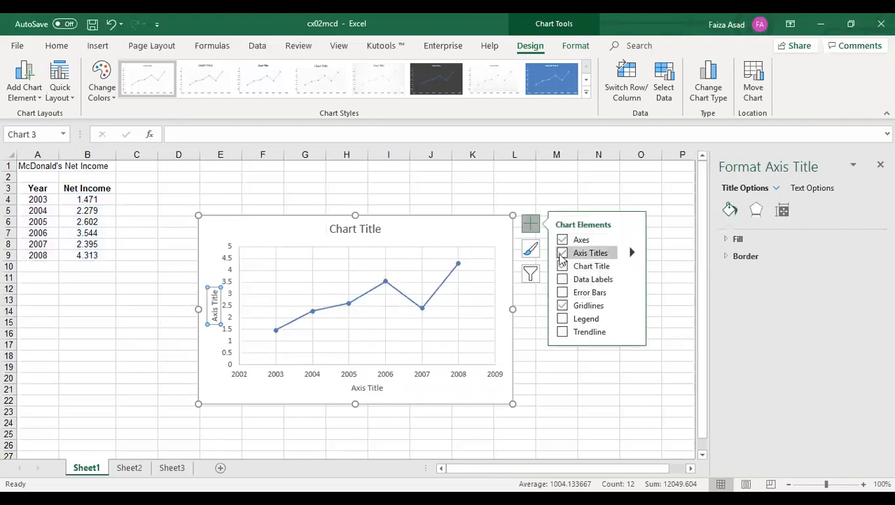
Step: Remove the axis titles from the net income chart and name its Series1 from cell A1, McDonald's Net Income
{"action": "left_click", "coordinate": [562, 254]}
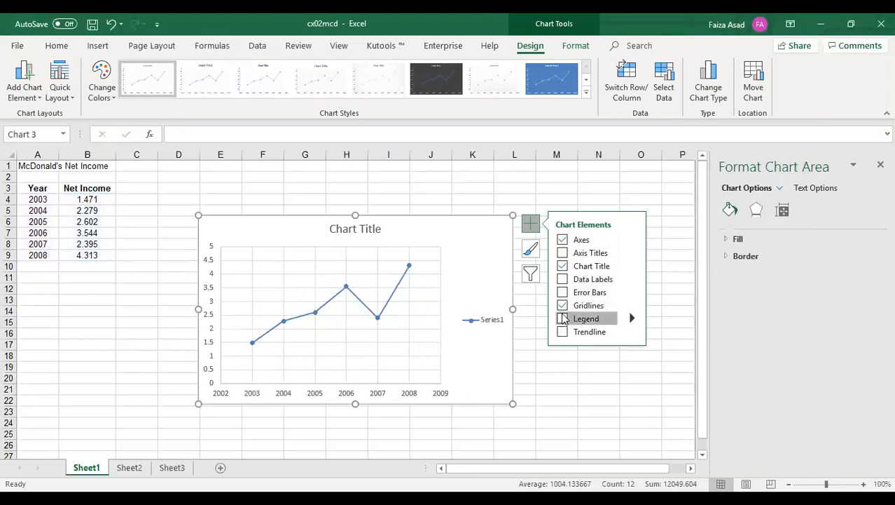
{"action": "left_click", "coordinate": [356, 230]}
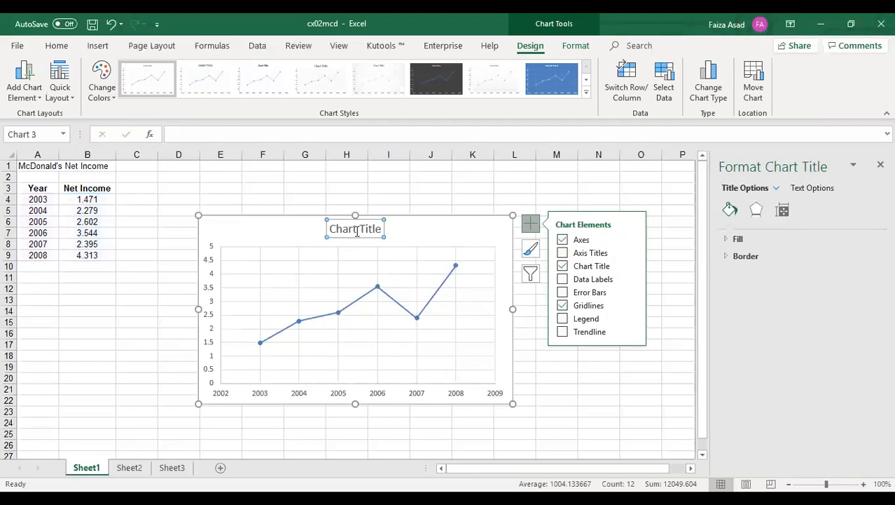
{"action": "key", "text": "shift+F10"}
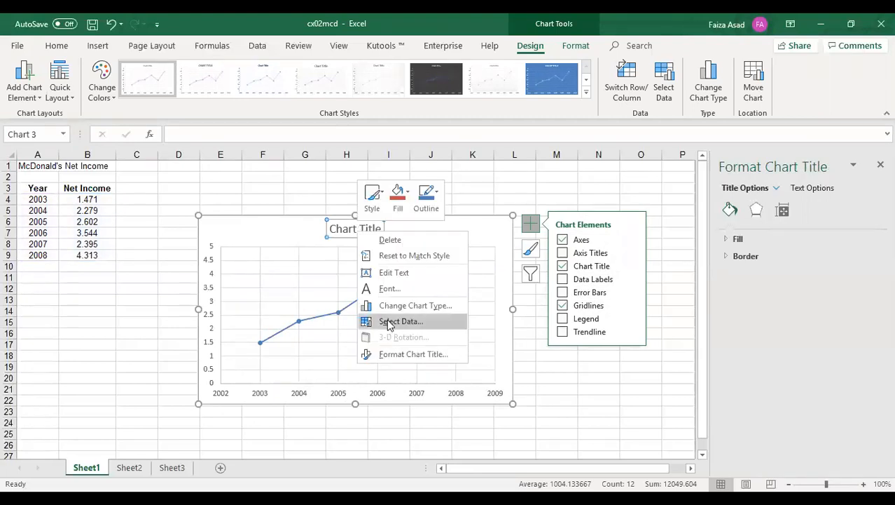
{"action": "left_click", "coordinate": [390, 322]}
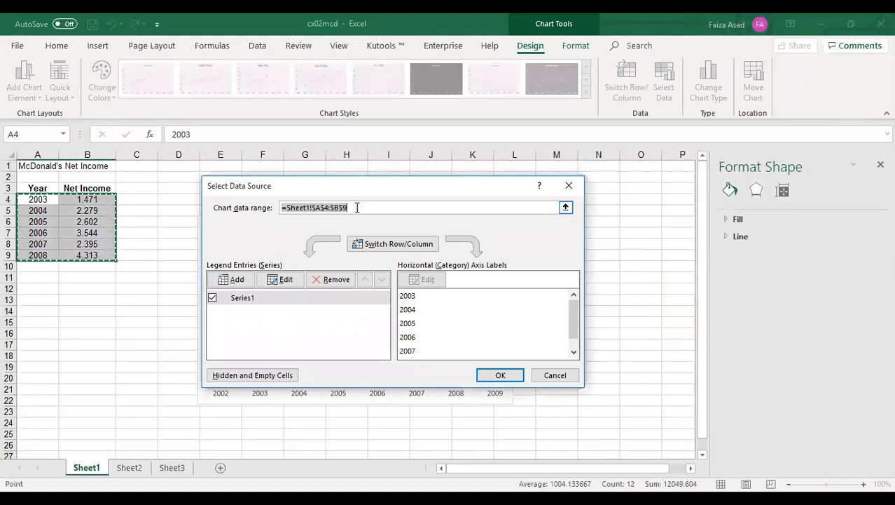
{"action": "left_click", "coordinate": [297, 299]}
{"action": "left_click", "coordinate": [281, 279]}
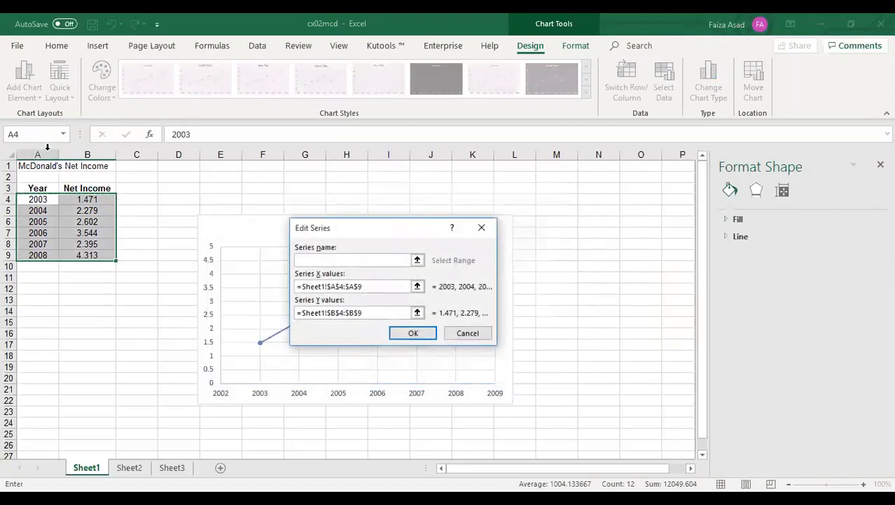
{"action": "left_click", "coordinate": [41, 166]}
{"action": "left_click", "coordinate": [414, 334]}
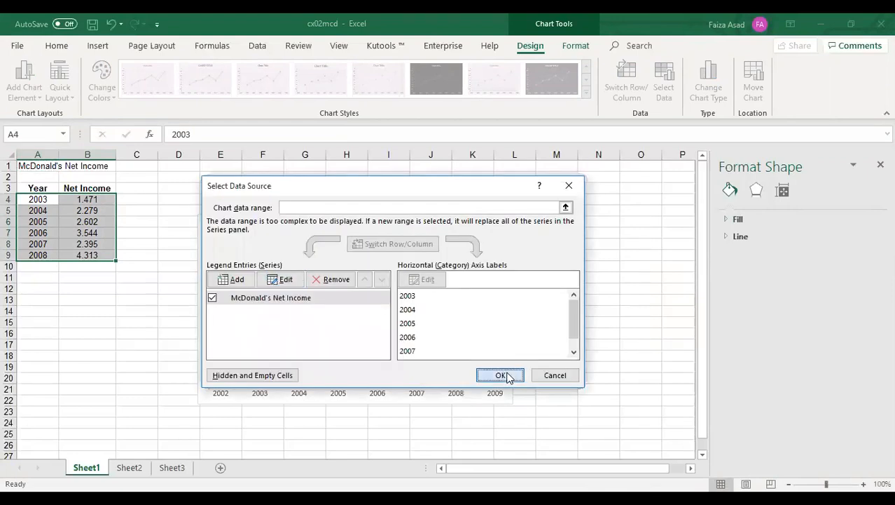
{"action": "left_click", "coordinate": [507, 376]}
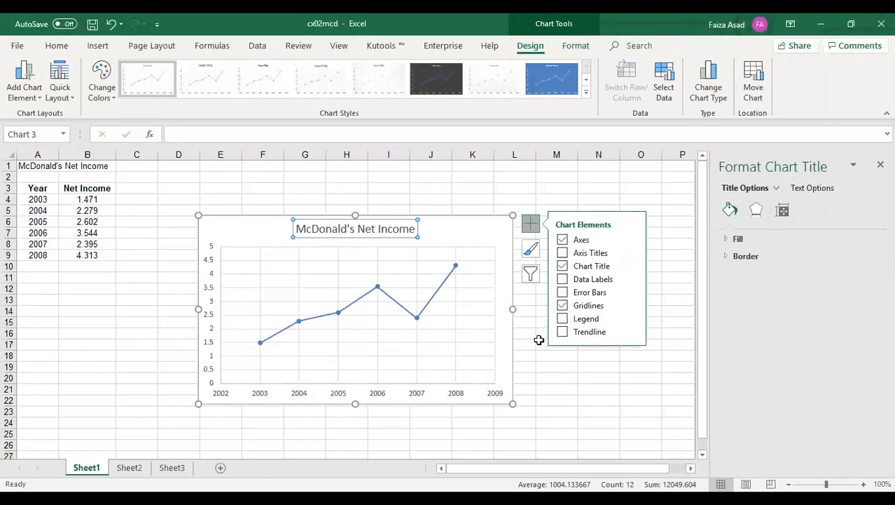
Step: Add a trendline to the McDonald's Net Income chart and view the available trendline types
{"action": "left_click", "coordinate": [563, 332]}
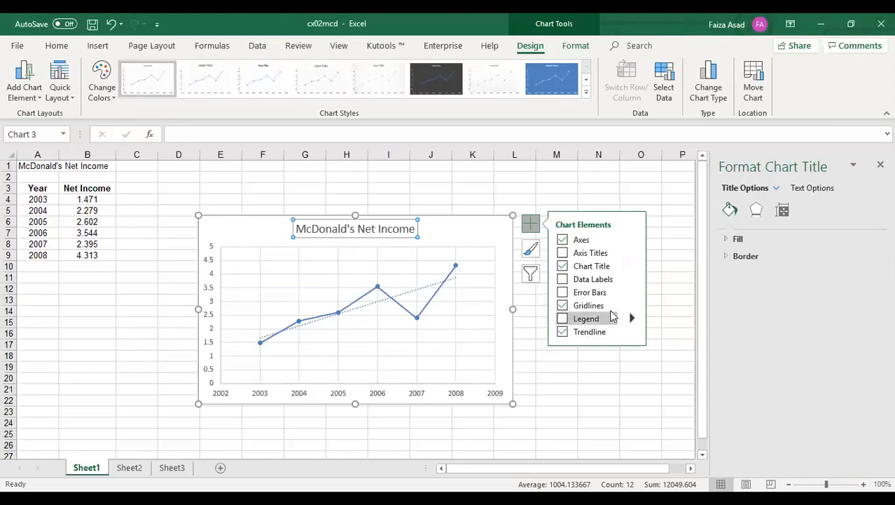
{"action": "mouse_move", "coordinate": [633, 334]}
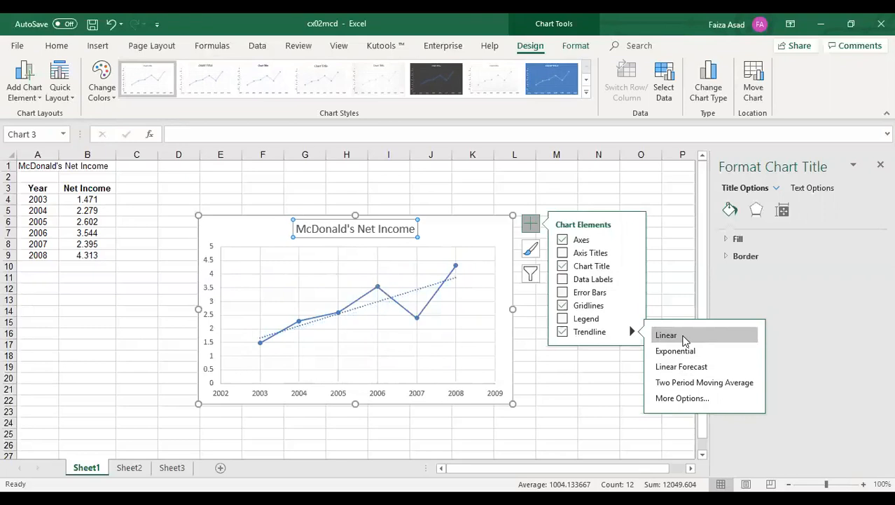
{"action": "left_click", "coordinate": [617, 379]}
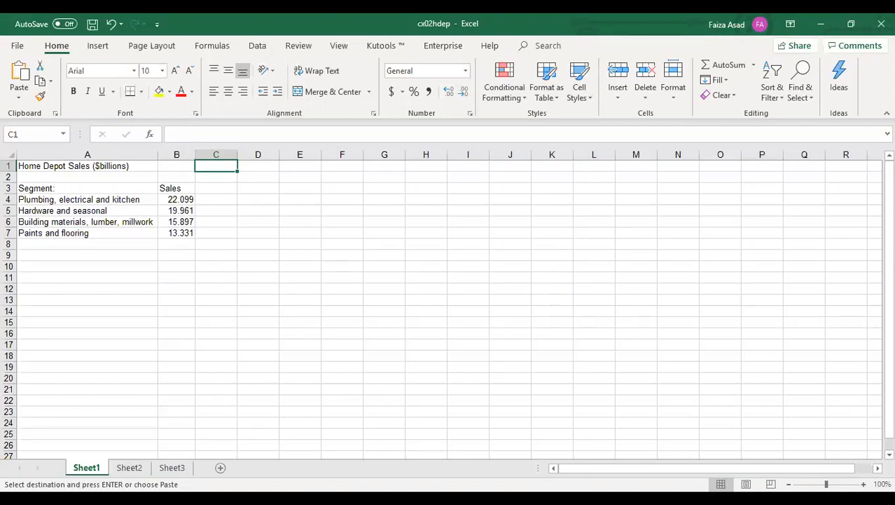
Step: In the cx02hdep workbook, insert a 2-D pie chart from the segment and sales data in A4:B7
{"action": "key", "text": "alt+Tab"}
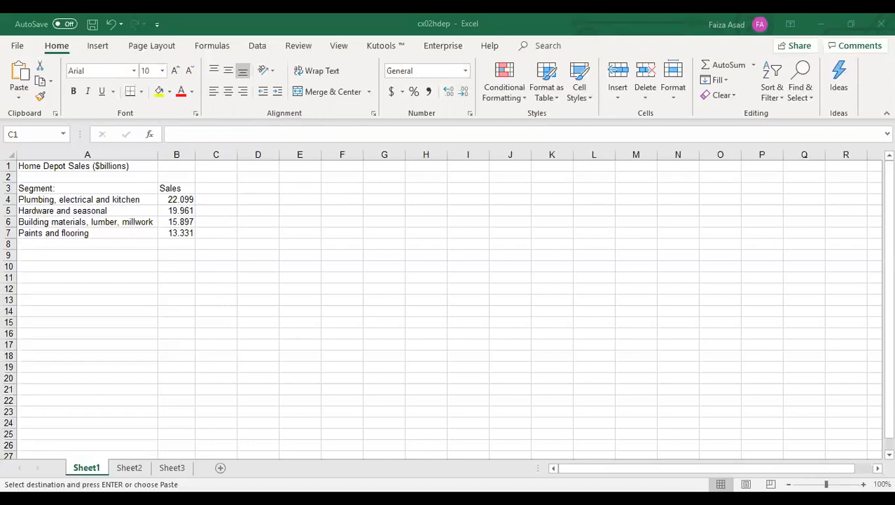
{"action": "left_click", "coordinate": [106, 336]}
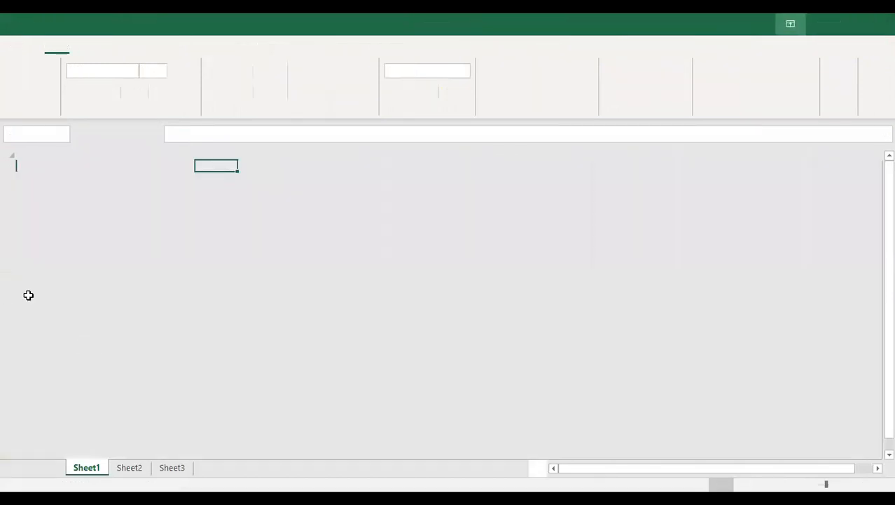
{"action": "left_click_drag", "start_coordinate": [24, 200], "coordinate": [181, 232]}
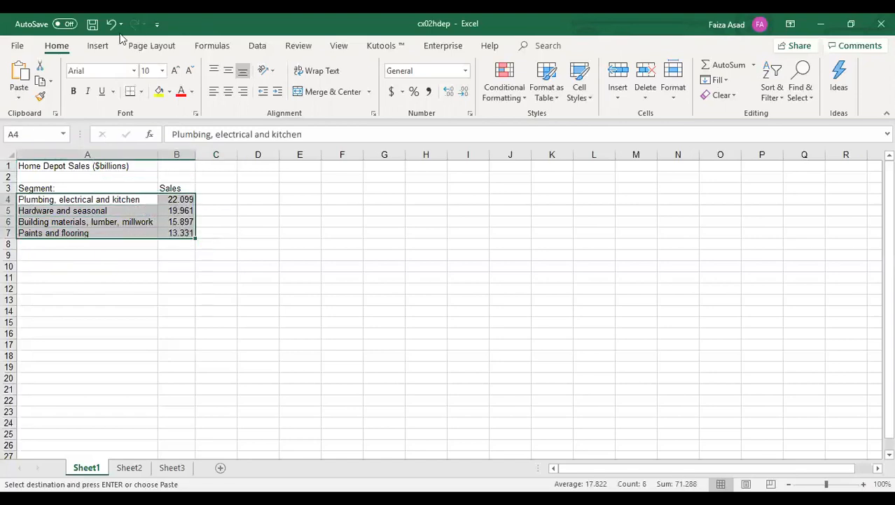
{"action": "left_click", "coordinate": [101, 46]}
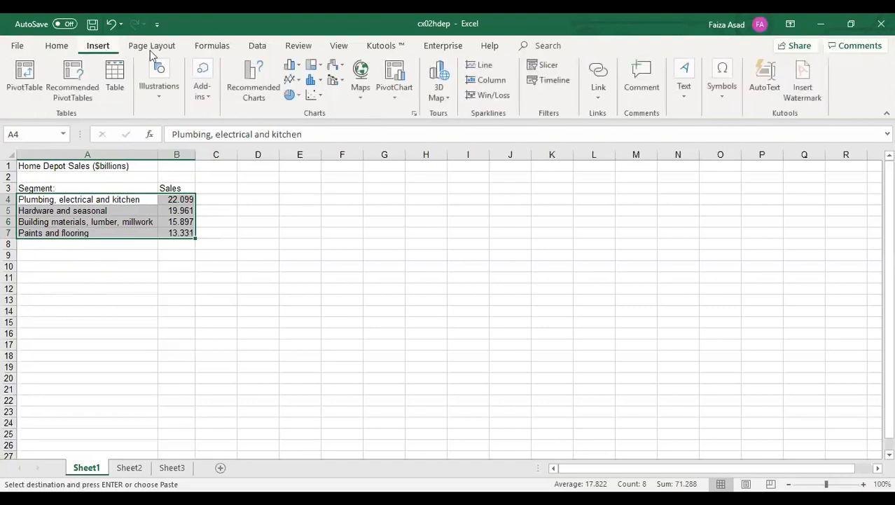
{"action": "left_click", "coordinate": [291, 97]}
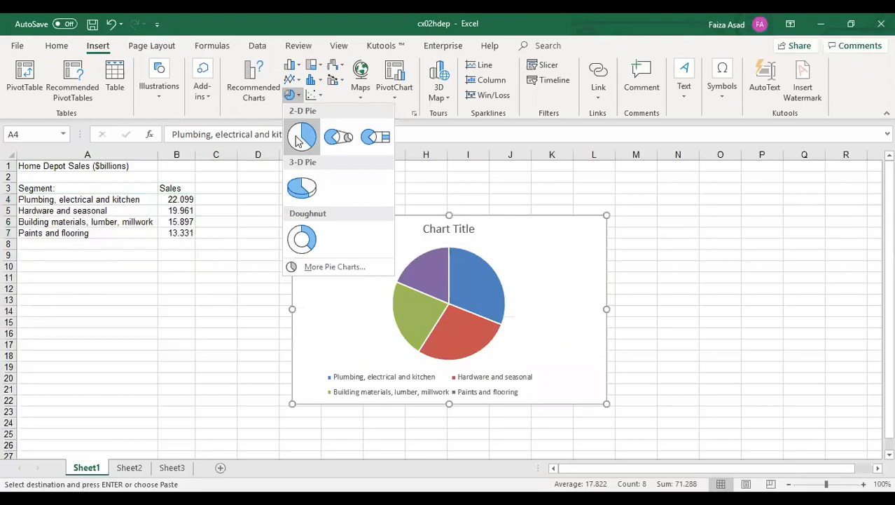
{"action": "left_click", "coordinate": [300, 137]}
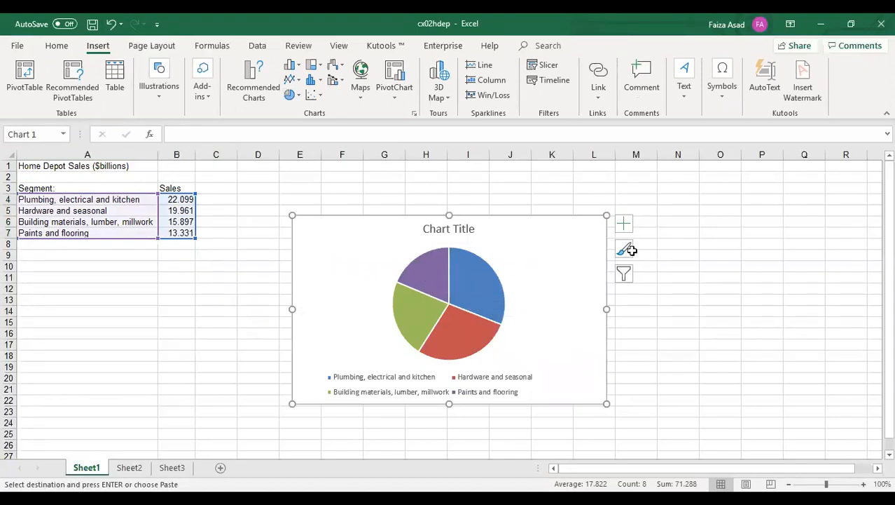
Step: Add data labels to the pie chart and browse the chart styles, keeping the default style
{"action": "left_click", "coordinate": [626, 224]}
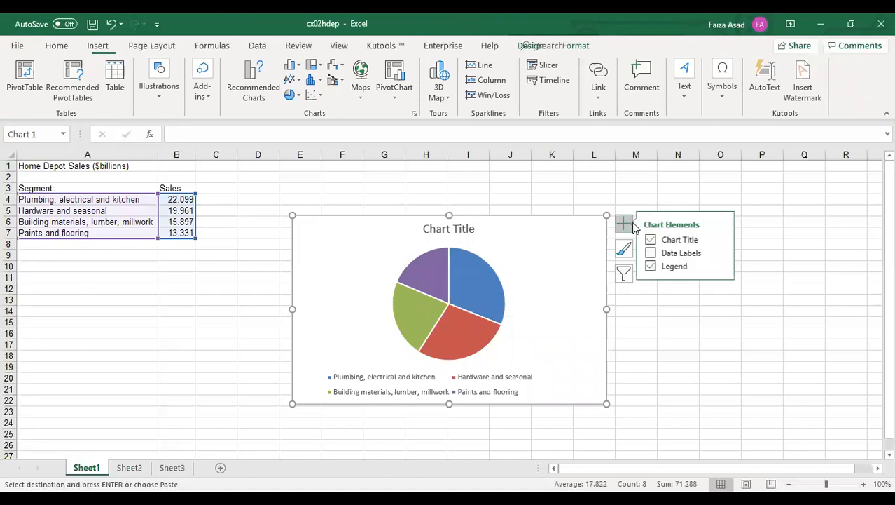
{"action": "left_click", "coordinate": [655, 253]}
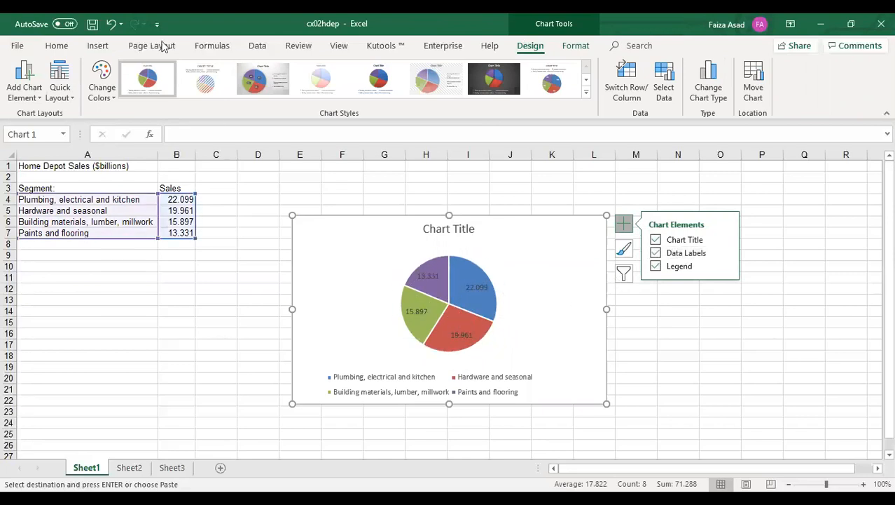
{"action": "left_click", "coordinate": [206, 83]}
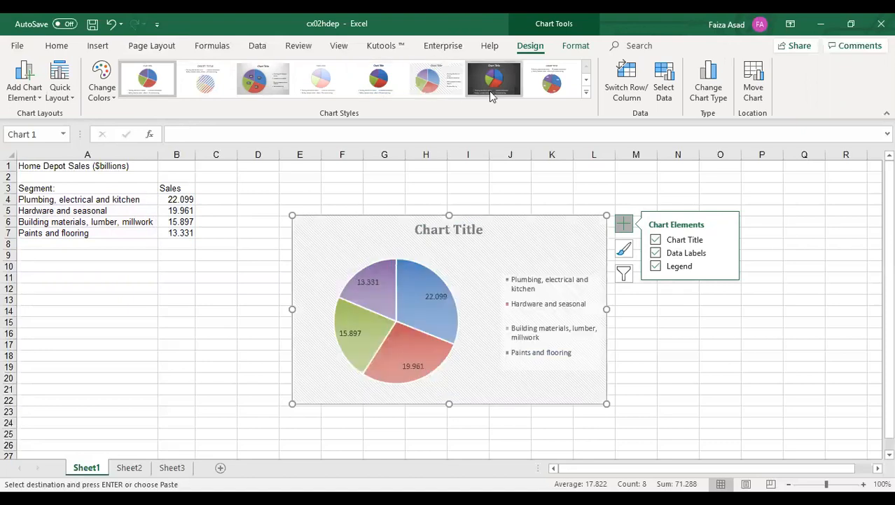
{"action": "left_click", "coordinate": [586, 80]}
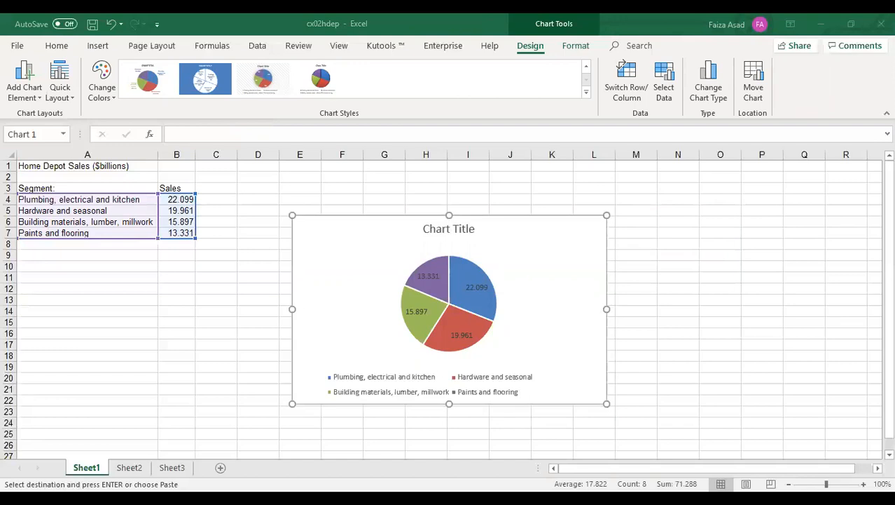
Step: Name the pie chart's Series1 from cell A1, Home Depot Sales ($billions), and apply the data source changes
{"action": "left_click", "coordinate": [328, 404]}
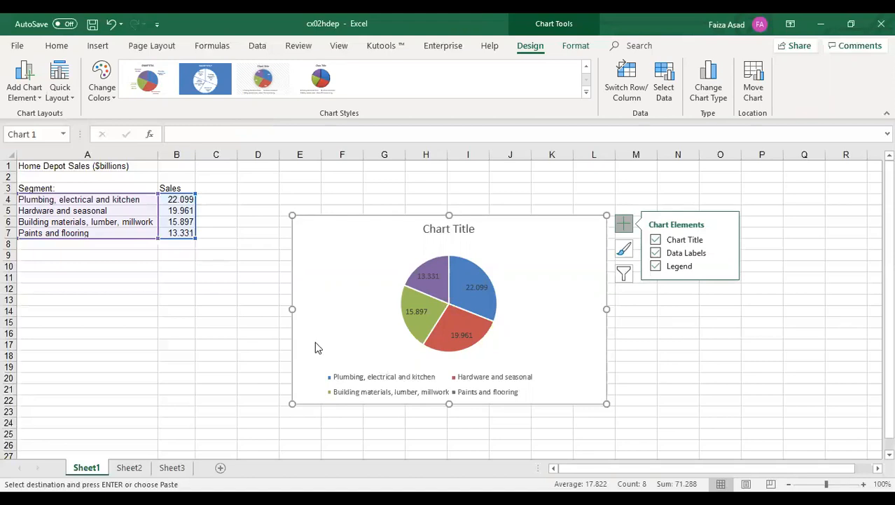
{"action": "right_click", "coordinate": [321, 356]}
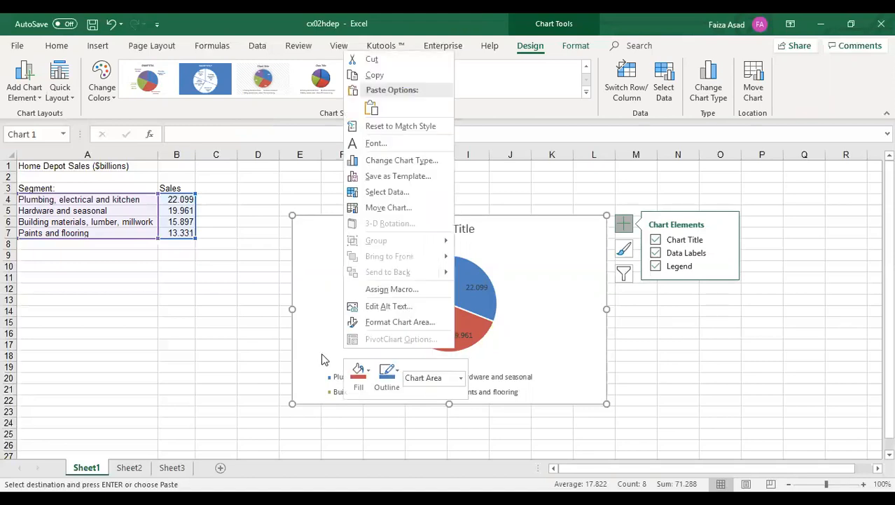
{"action": "left_click", "coordinate": [393, 194]}
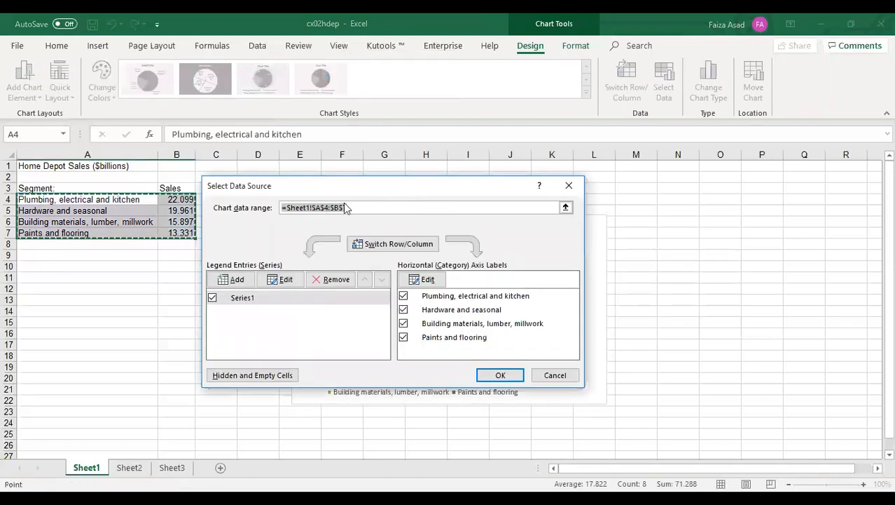
{"action": "left_click", "coordinate": [259, 300]}
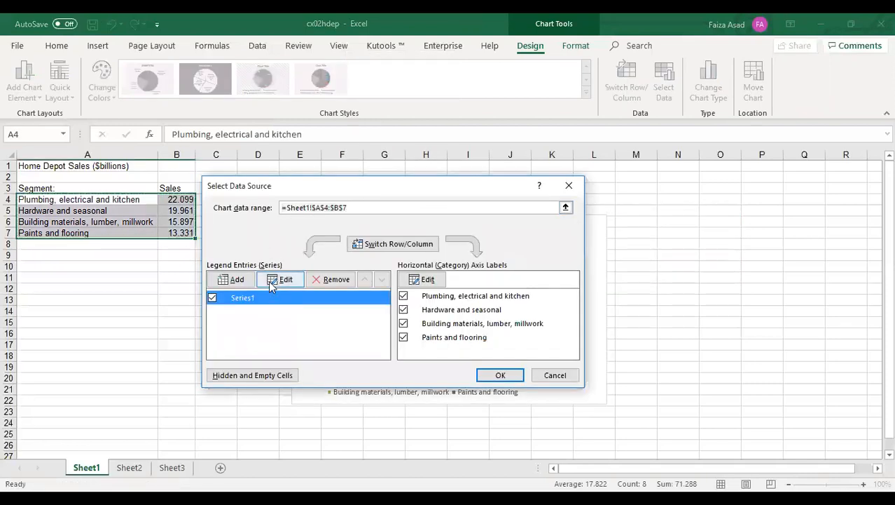
{"action": "left_click", "coordinate": [270, 280]}
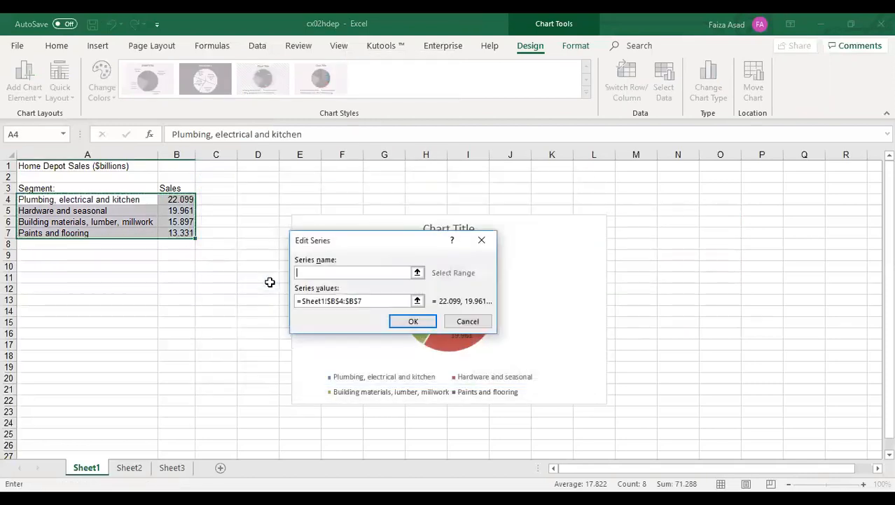
{"action": "left_click", "coordinate": [92, 171]}
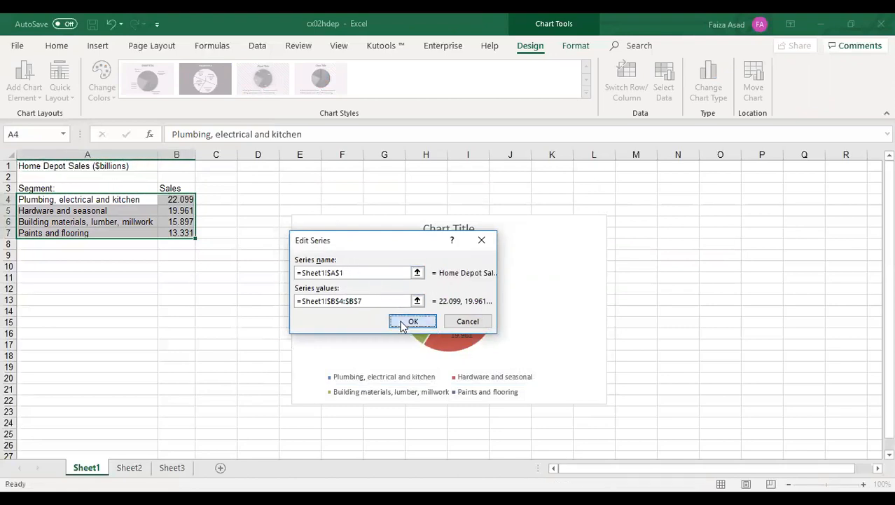
{"action": "left_click", "coordinate": [405, 323]}
{"action": "left_click", "coordinate": [500, 375]}
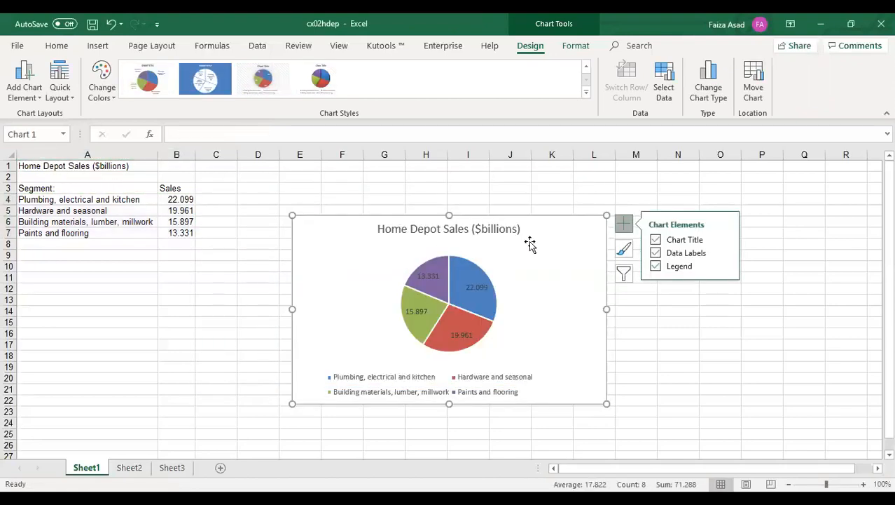